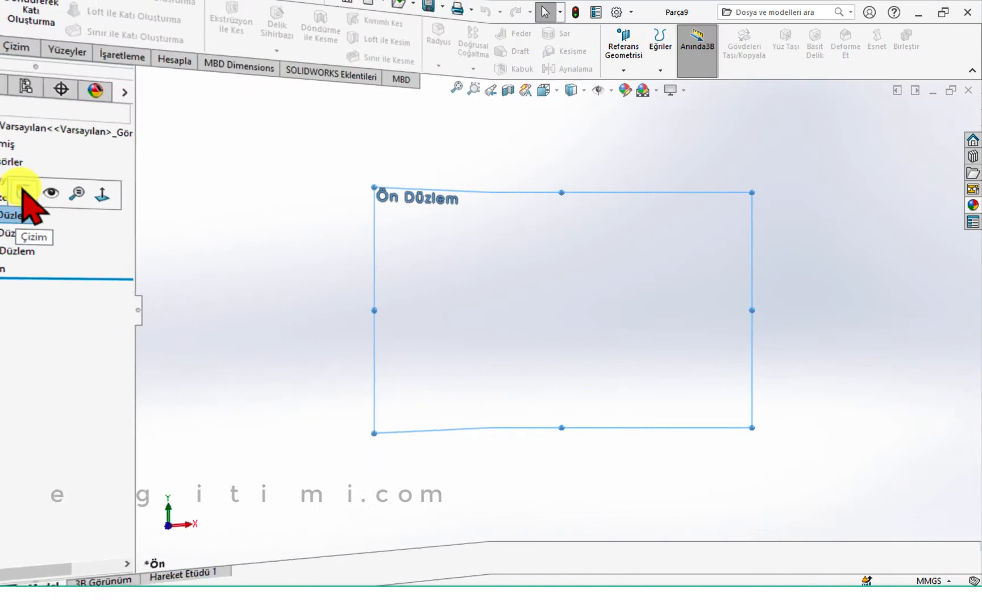
- On the Front Plane, sketch a vertical line about 86 mm up from the origin and a horizontal line about 54 mm to the right
left_click(24, 196)
left_click(99, 33)
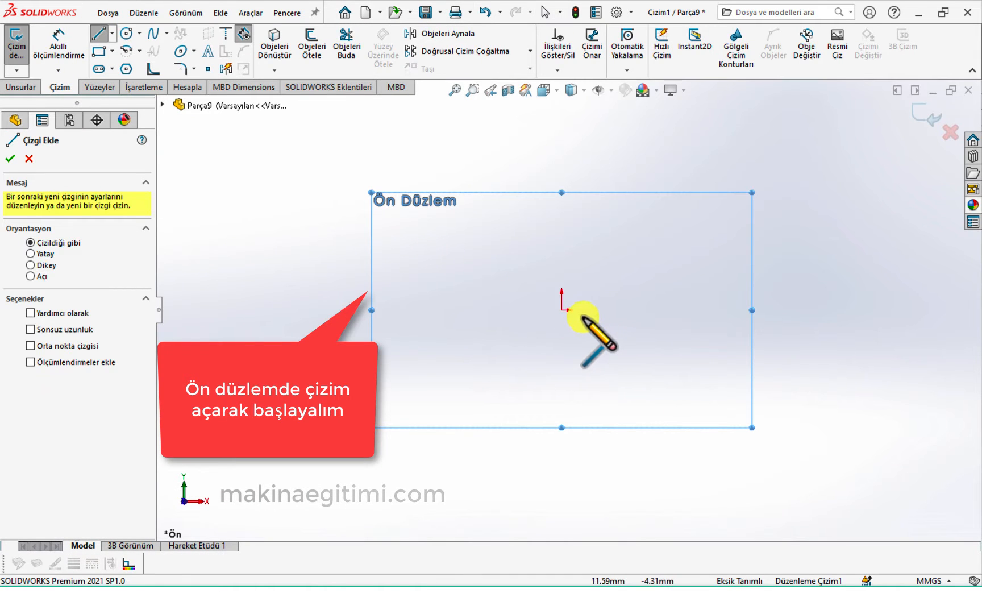
left_click(561, 310)
left_click(561, 125)
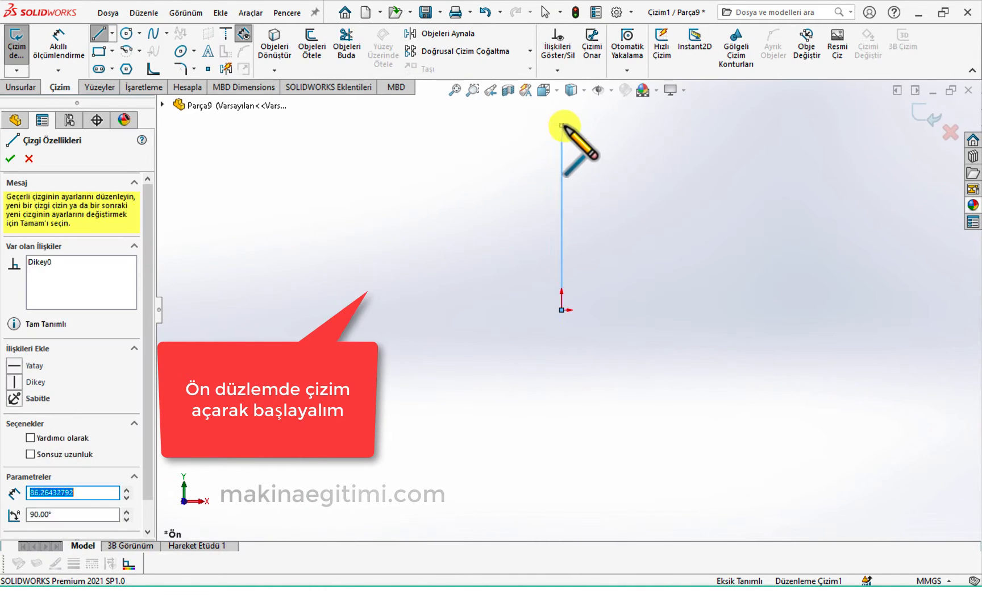
left_click(676, 125)
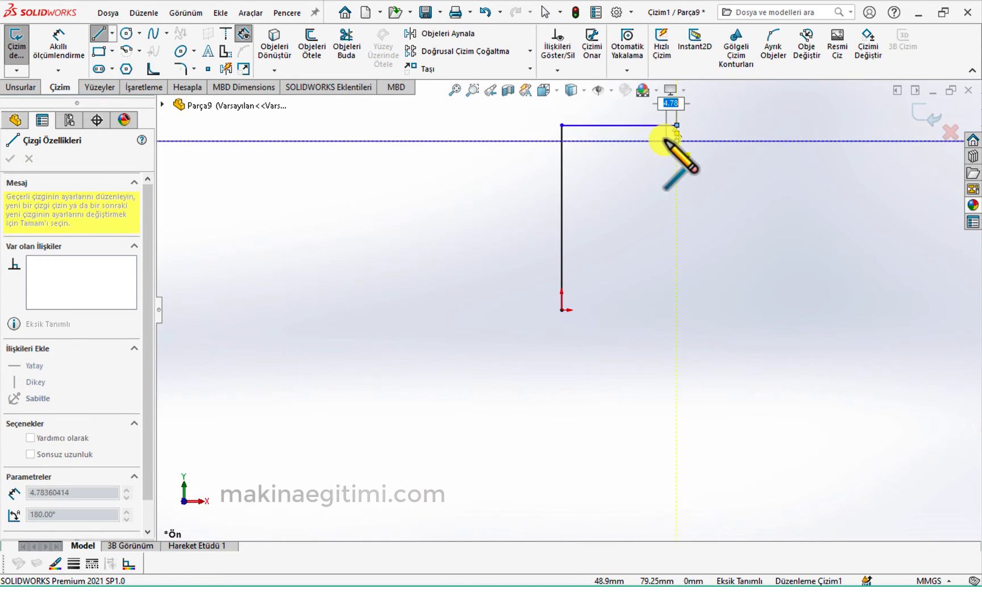
- Continue the line chain down from the upper-right corner, forming two rectangular notches about 6.7 mm deep that cut into the profile
scroll(662, 147, "down", 3)
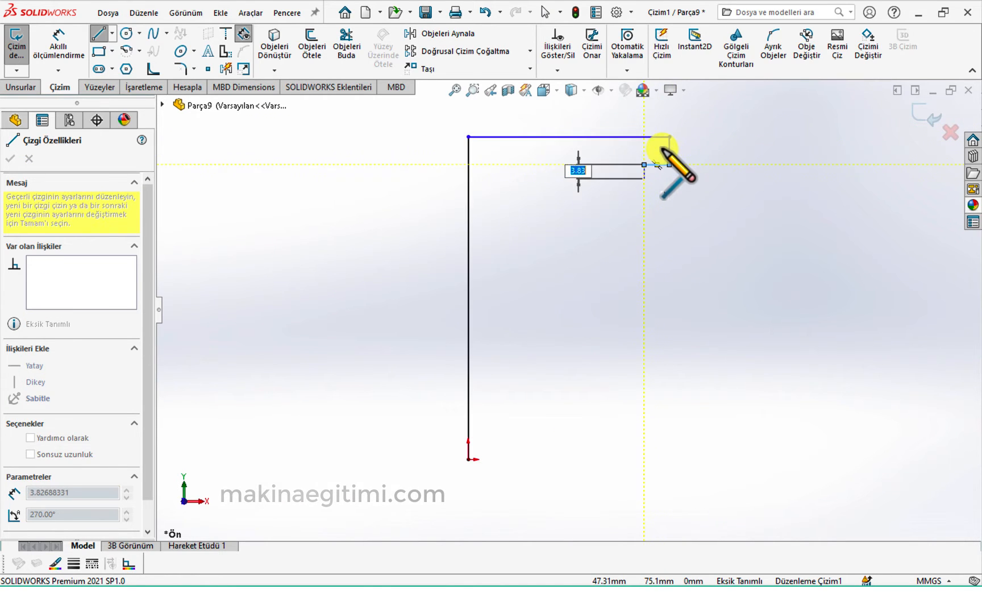
left_click(644, 187)
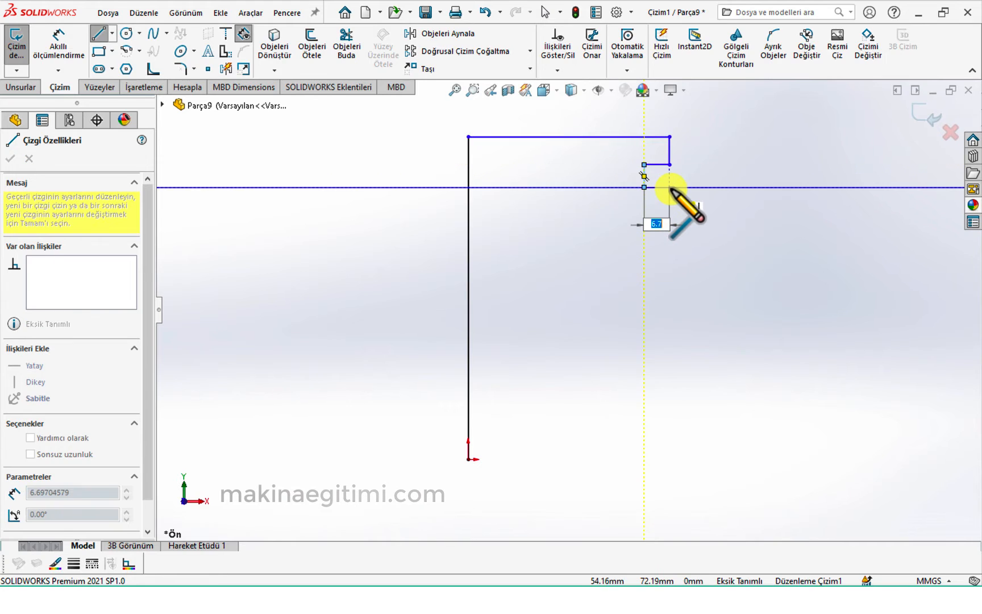
left_click(669, 187)
left_click(670, 214)
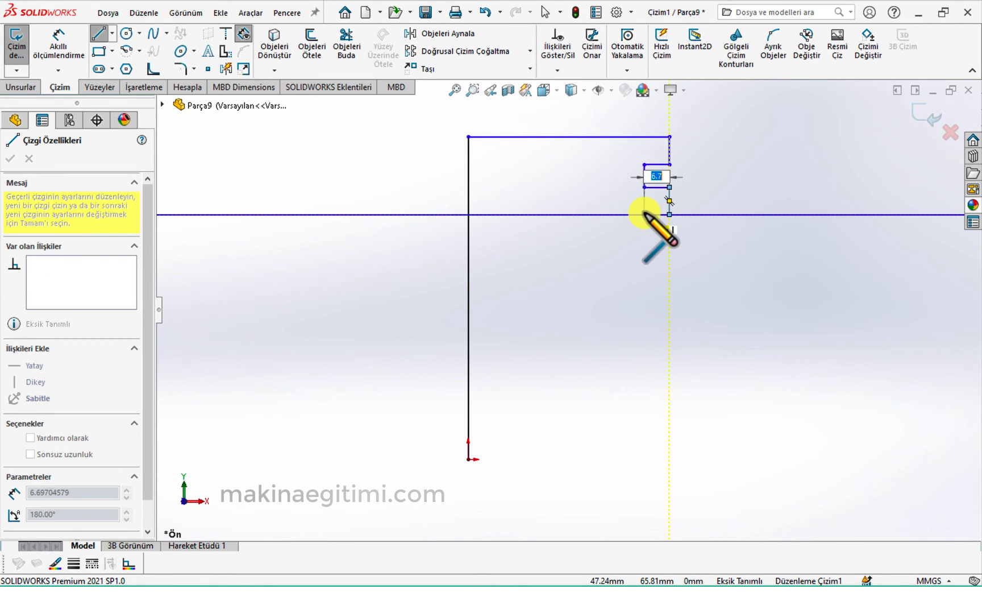
left_click(644, 214)
left_click(644, 239)
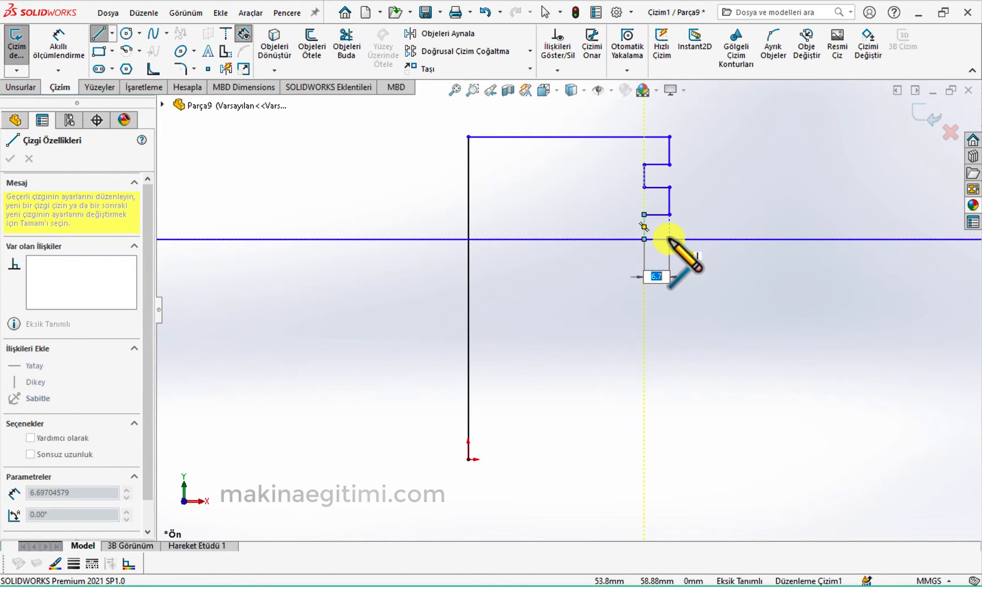
left_click(669, 239)
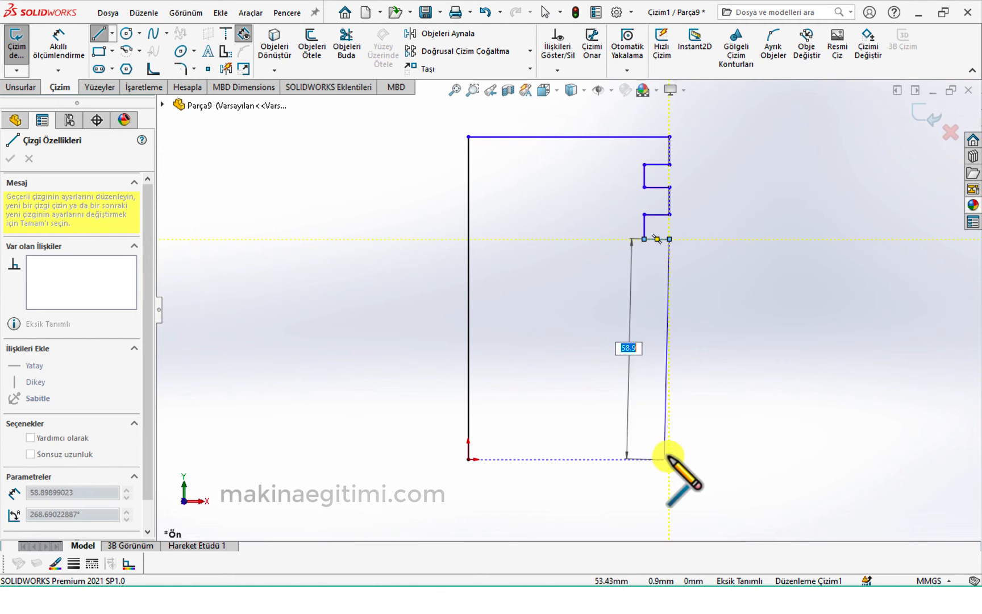
- Close the profile with a vertical line down to the origin's level and a horizontal line about 54 mm long back to the origin
left_click(669, 459)
left_click(468, 459)
right_click(505, 401)
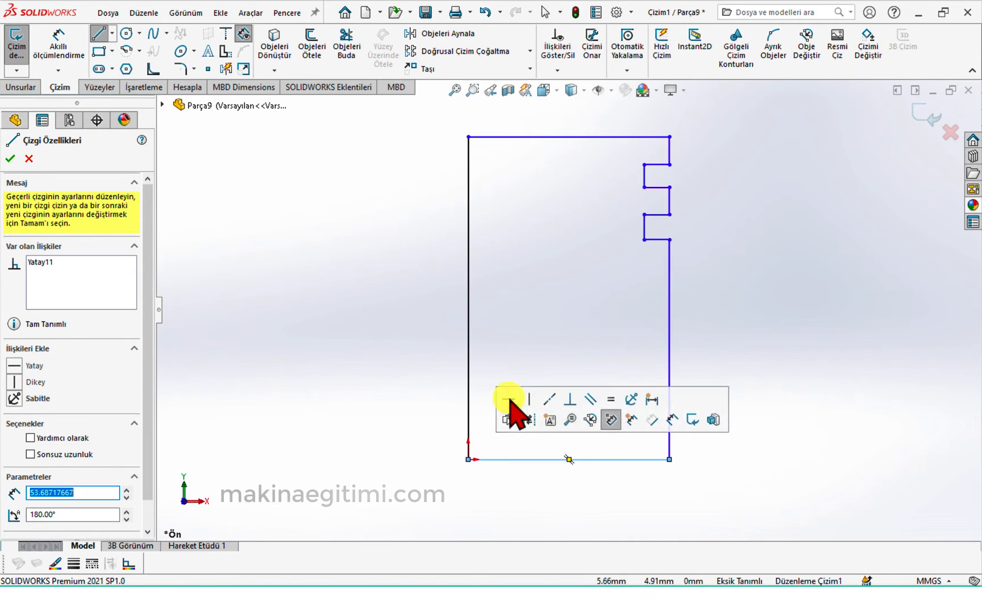
left_click(530, 391)
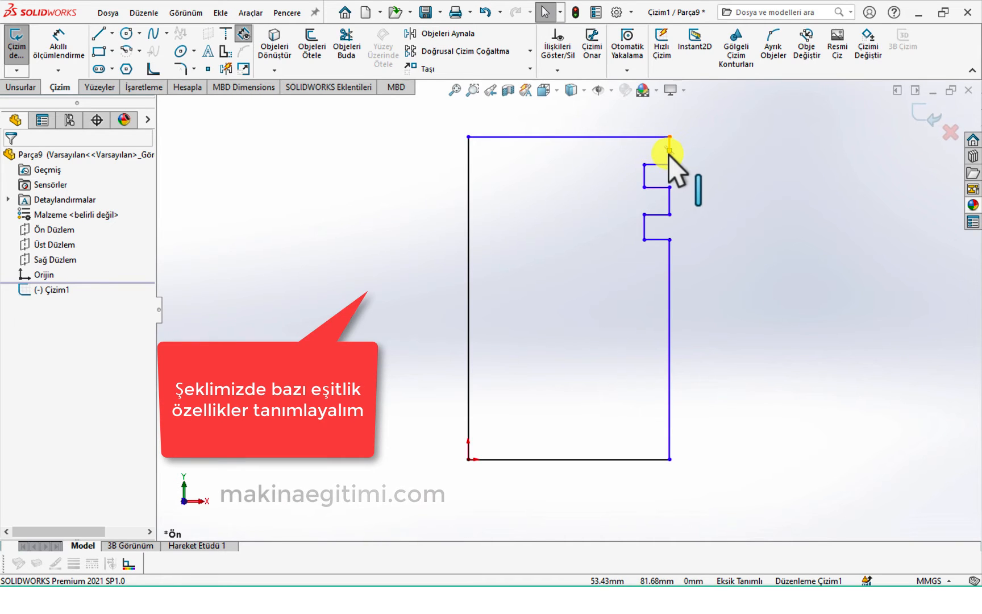
- Apply an Equal relation to the eight short segments that form the two notches on the profile's right side
left_click(670, 154)
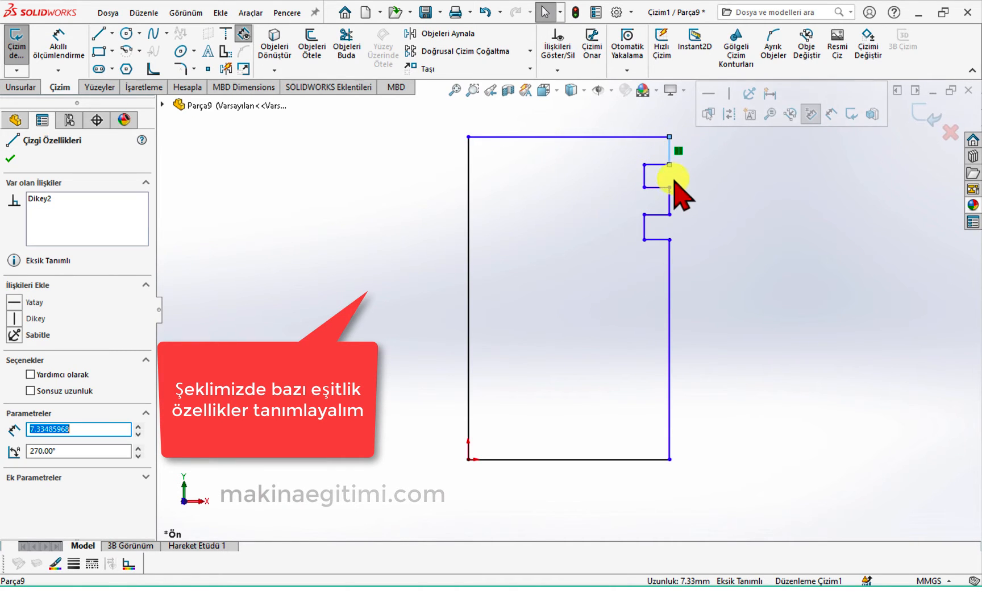
left_click(656, 165, "ctrl")
scroll(652, 192, "down", 3)
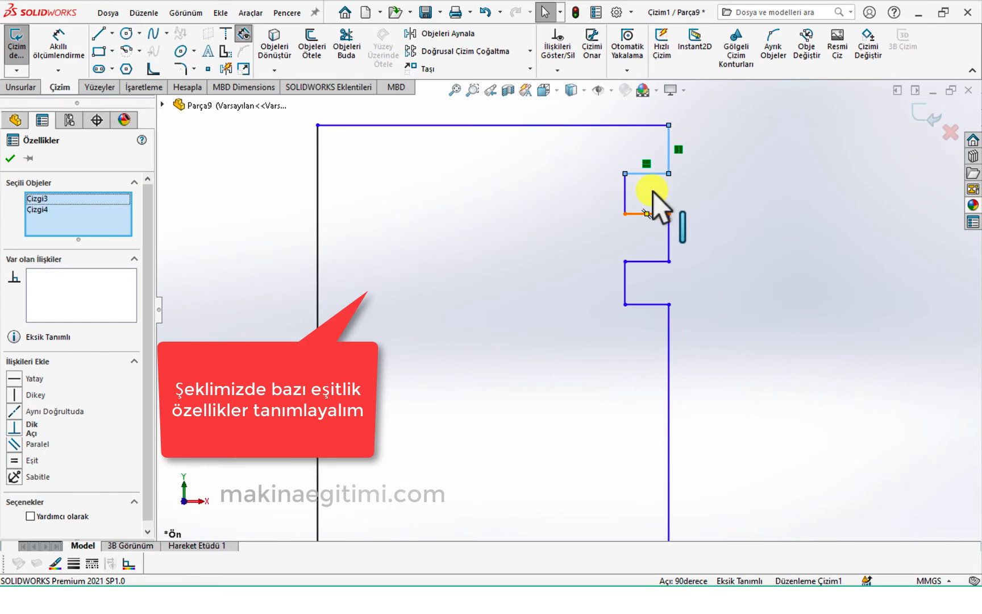
left_click(627, 205, "ctrl")
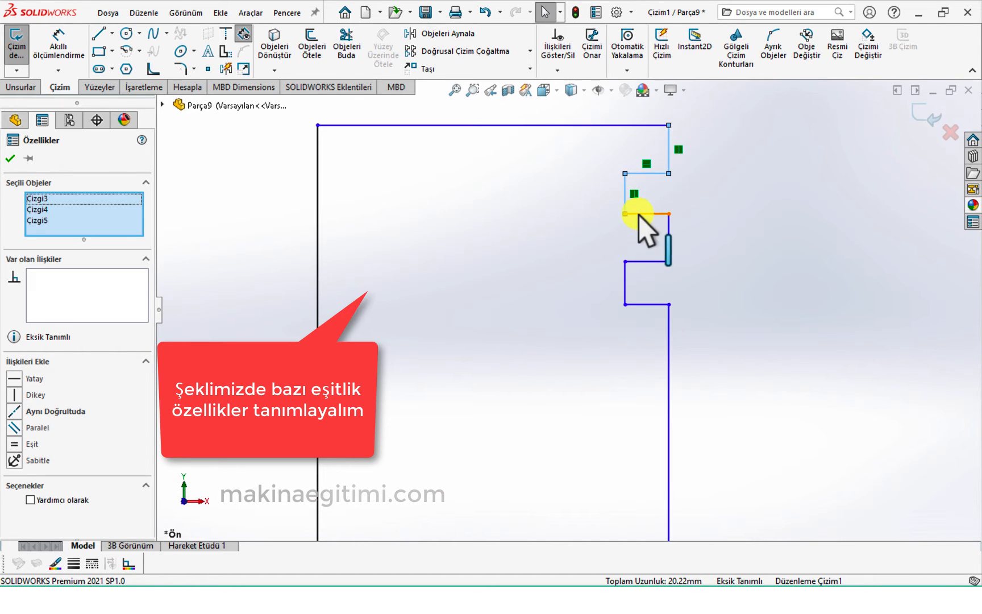
left_click(638, 214, "ctrl")
left_click(669, 254, "ctrl")
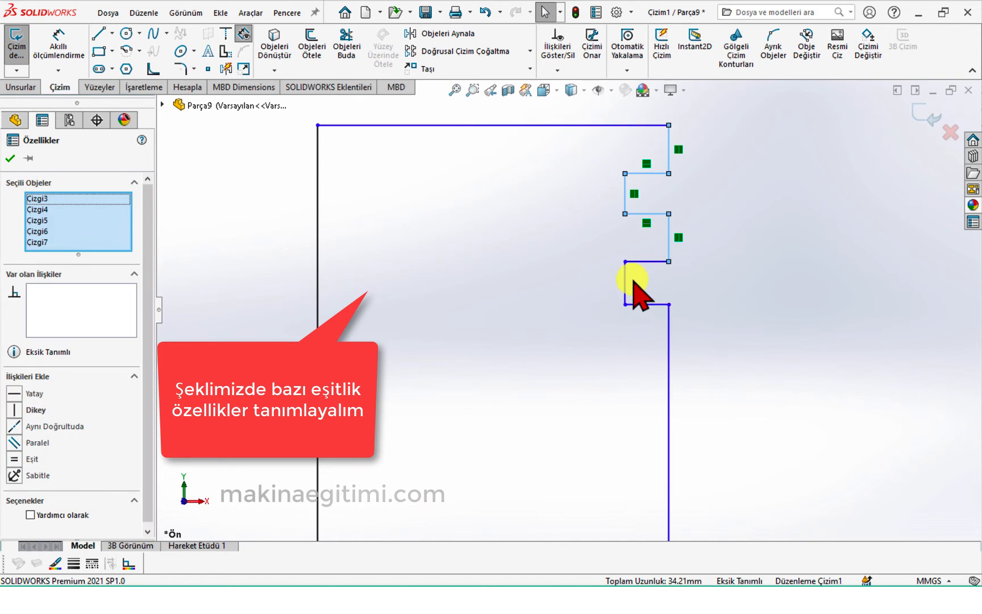
left_click(634, 262, "ctrl")
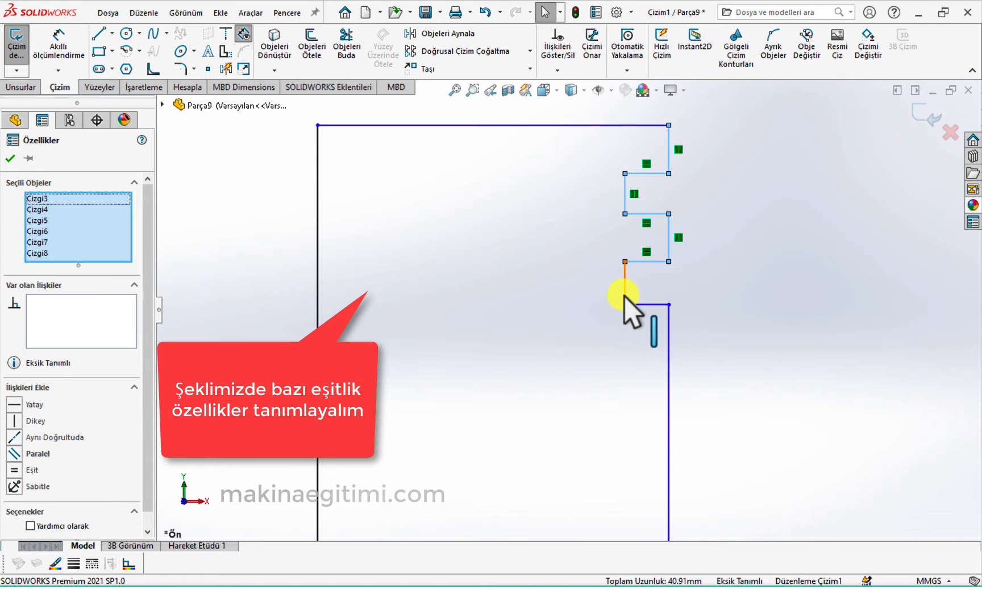
left_click(624, 295, "ctrl")
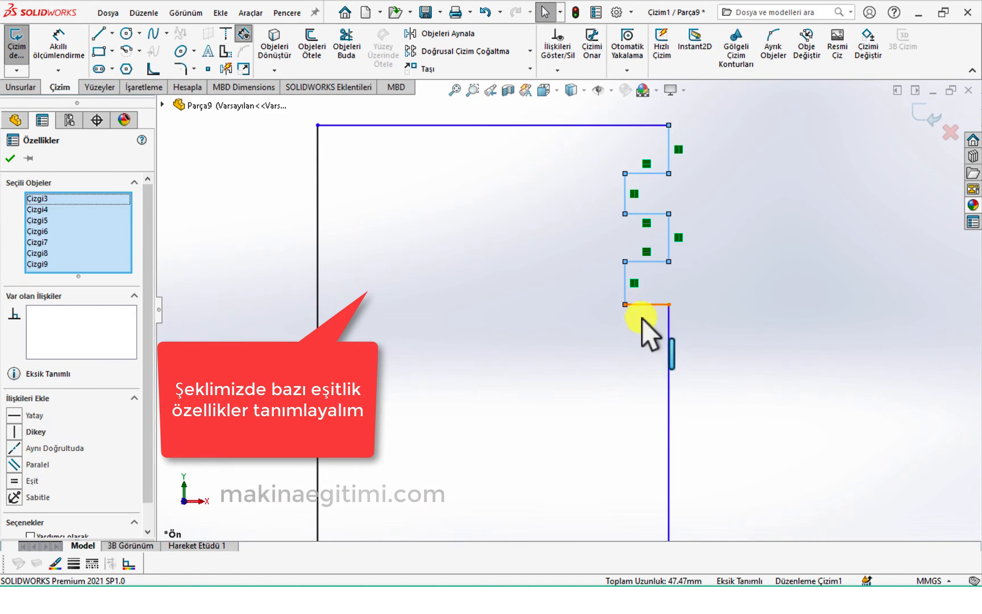
left_click(642, 305, "ctrl")
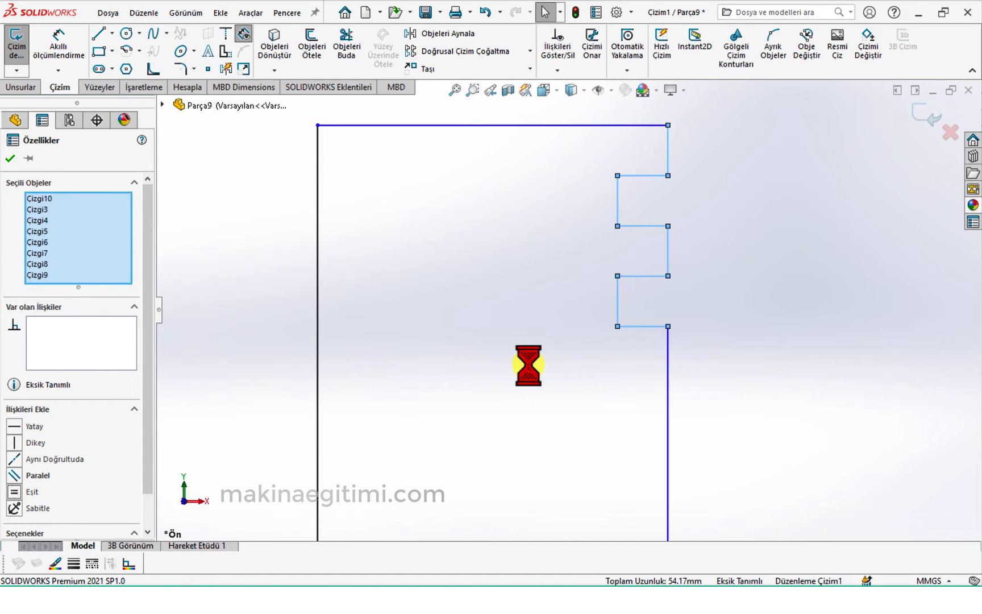
left_click(528, 366)
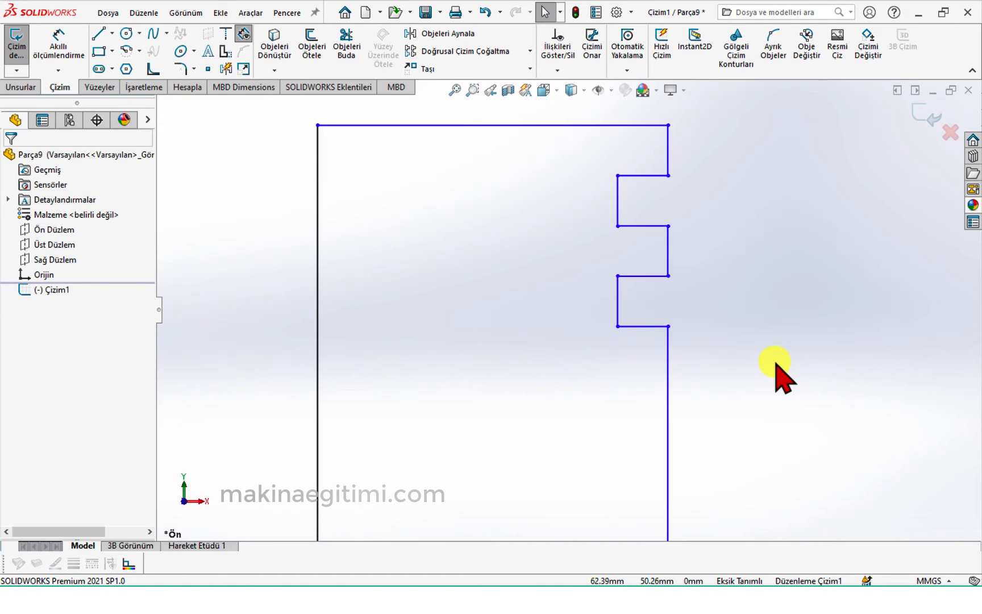
- Dimension the short vertical segment above the upper notch to 6 mm
scroll(778, 363, "up", 4)
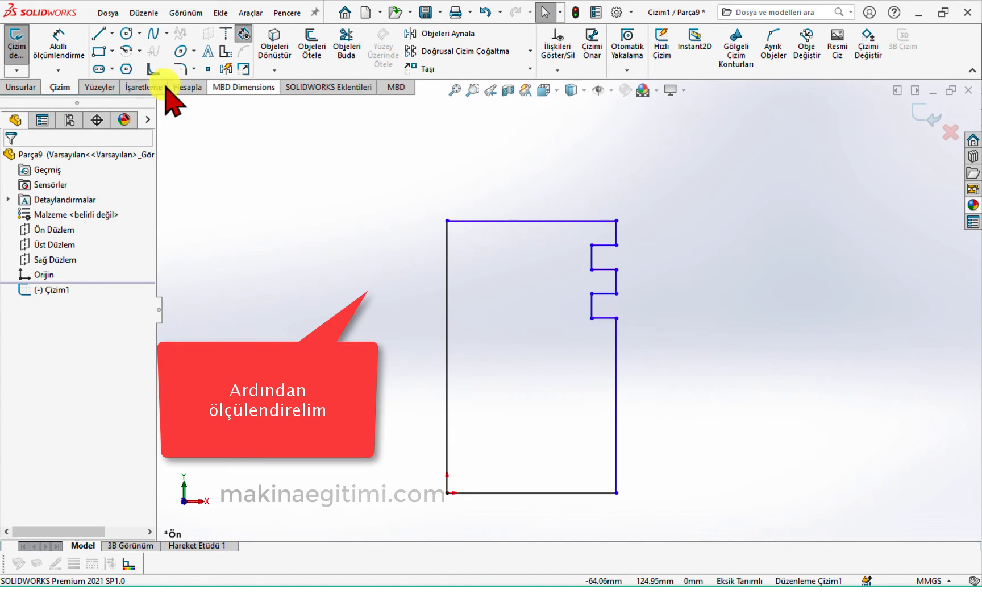
left_click(60, 43)
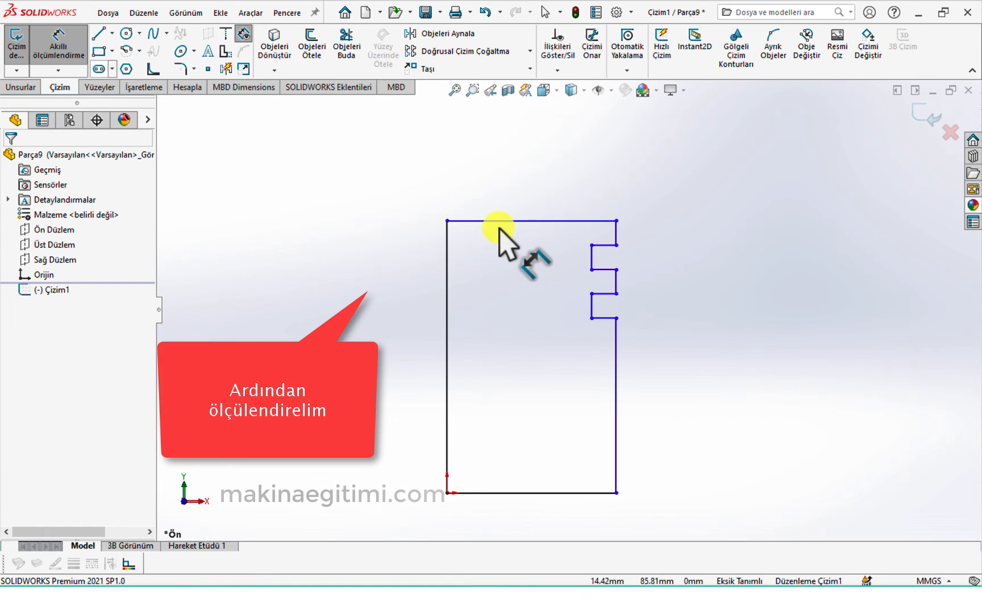
left_click(616, 233)
left_click(679, 253)
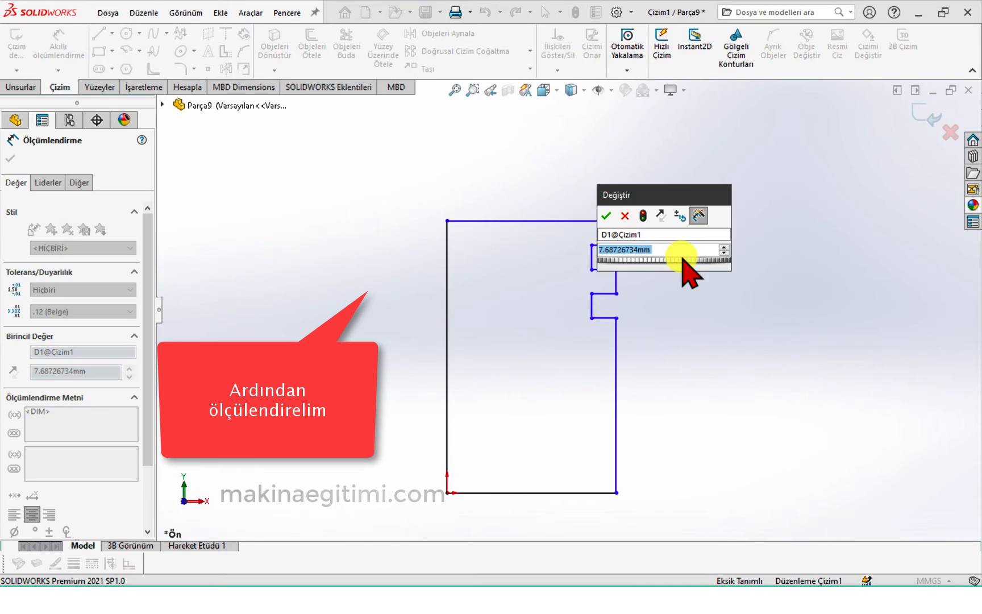
type("6")
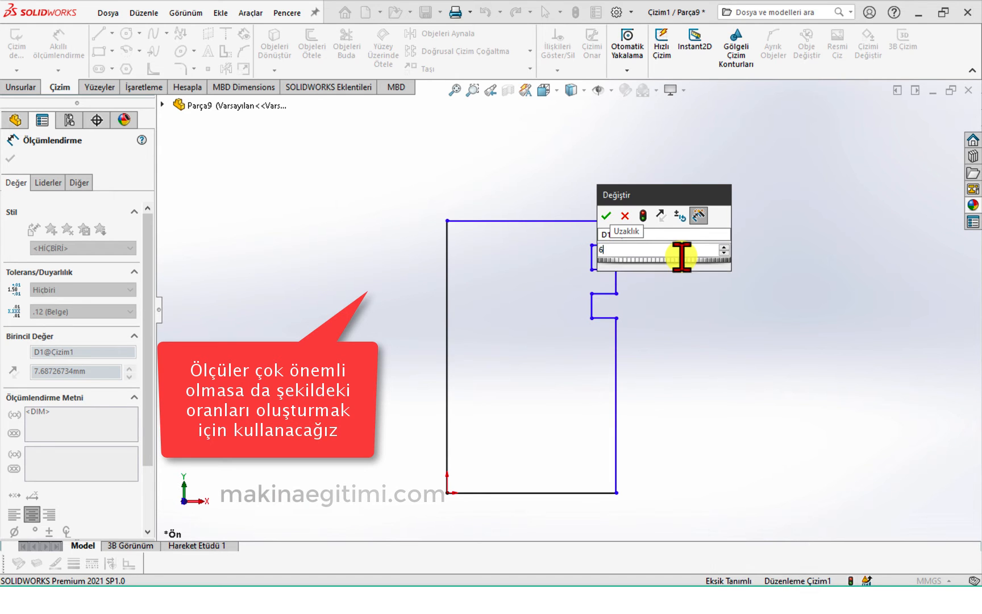
key("Return")
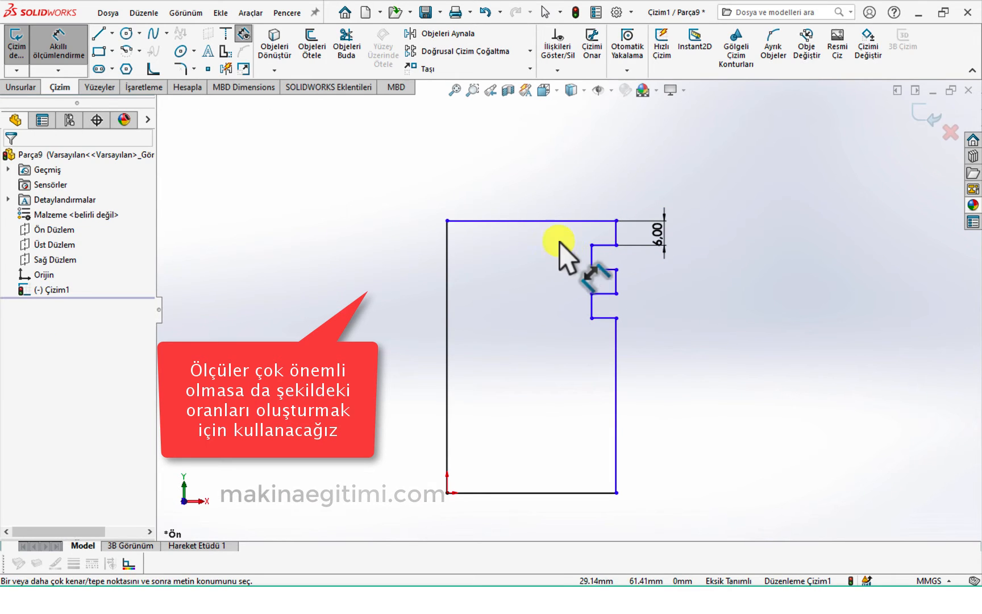
- Dimension the profile's top horizontal edge to 60 mm
left_click(545, 221)
left_click(548, 193)
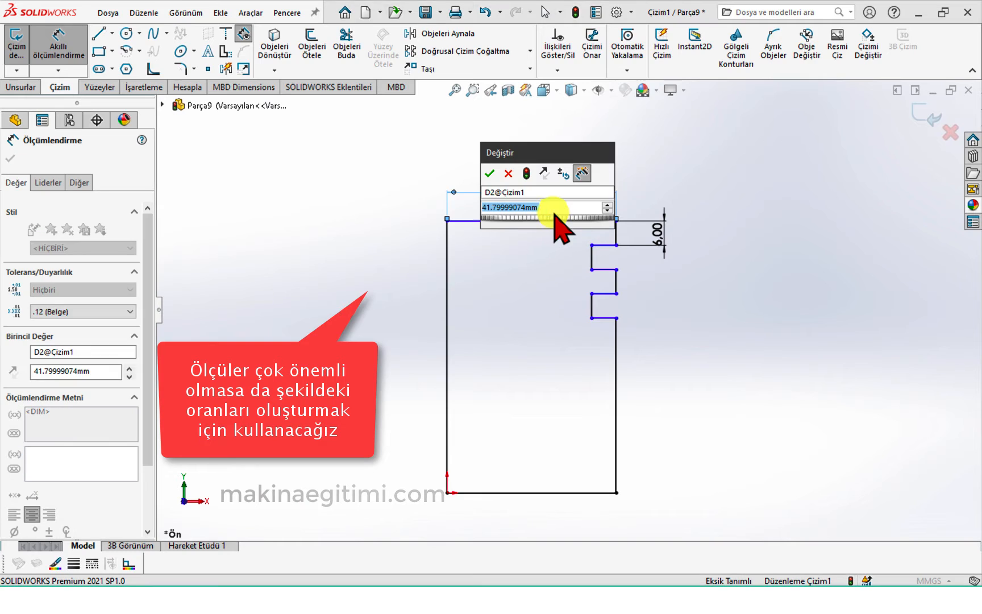
type("6")
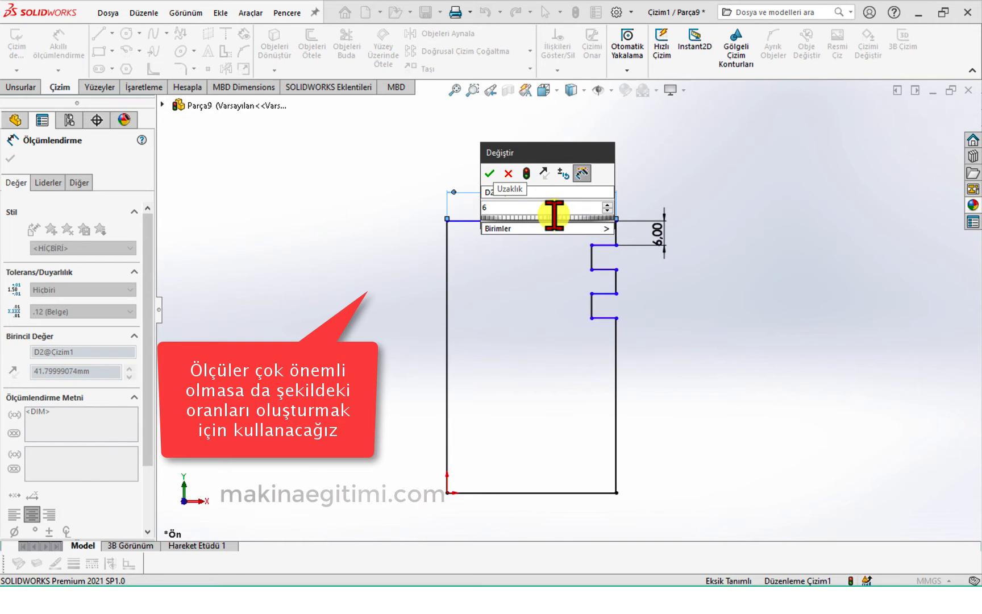
type("0")
key("Return")
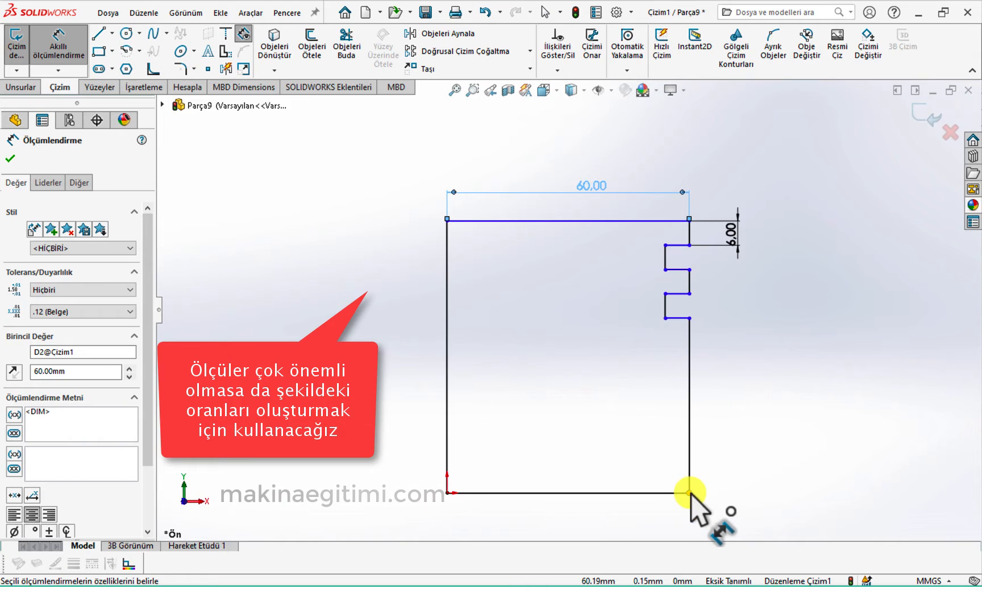
- Dimension the overall height between the profile's upper-right and lower-right corners to 120 mm
left_click(690, 492)
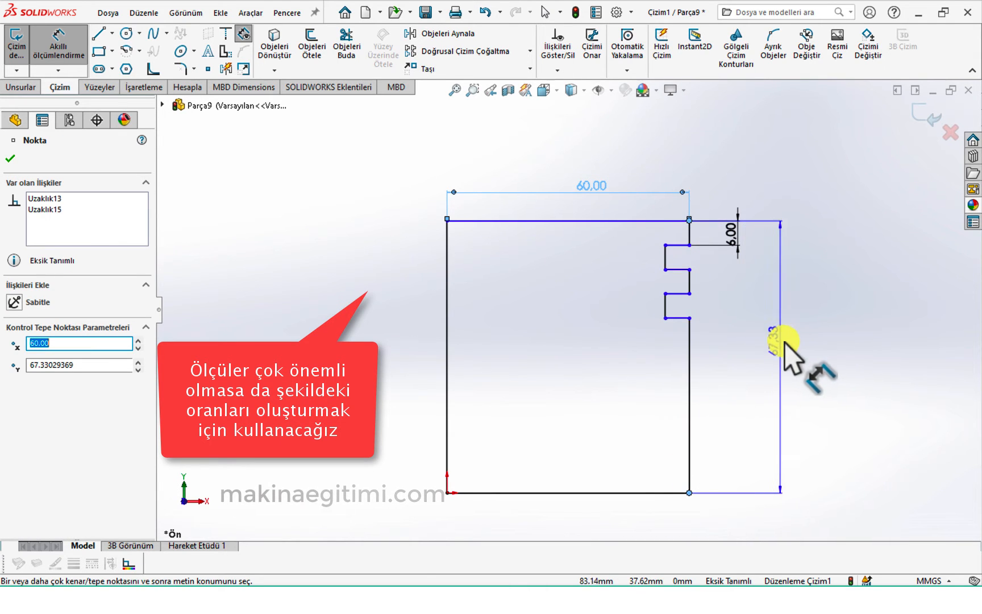
left_click(790, 340)
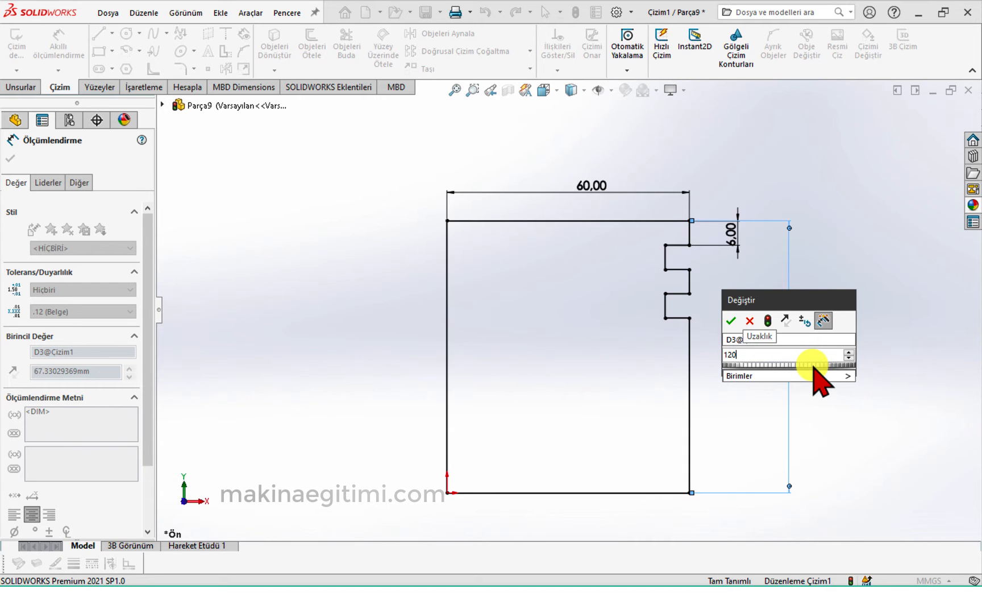
type("120")
key("Return")
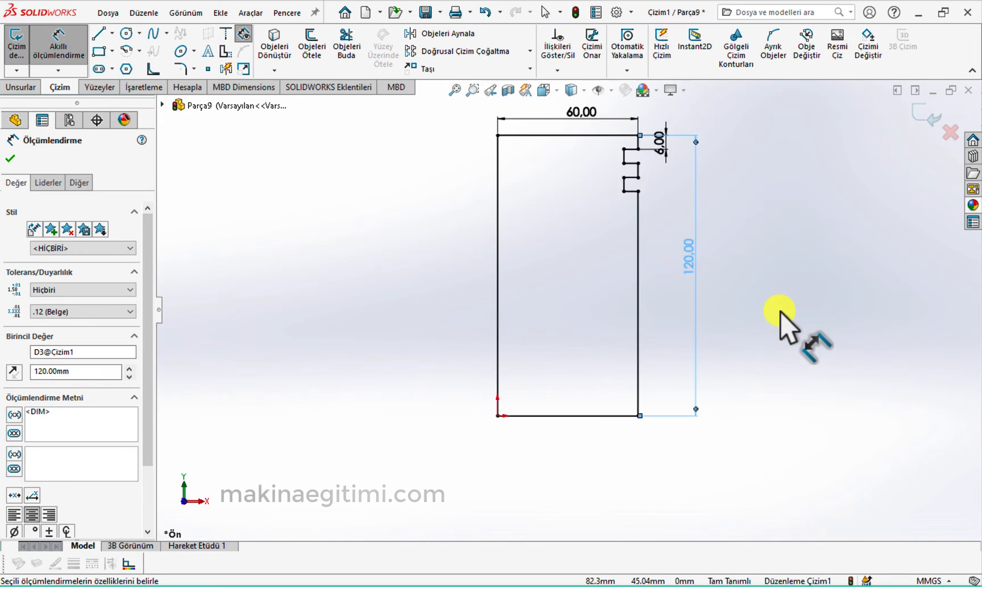
left_click(772, 273)
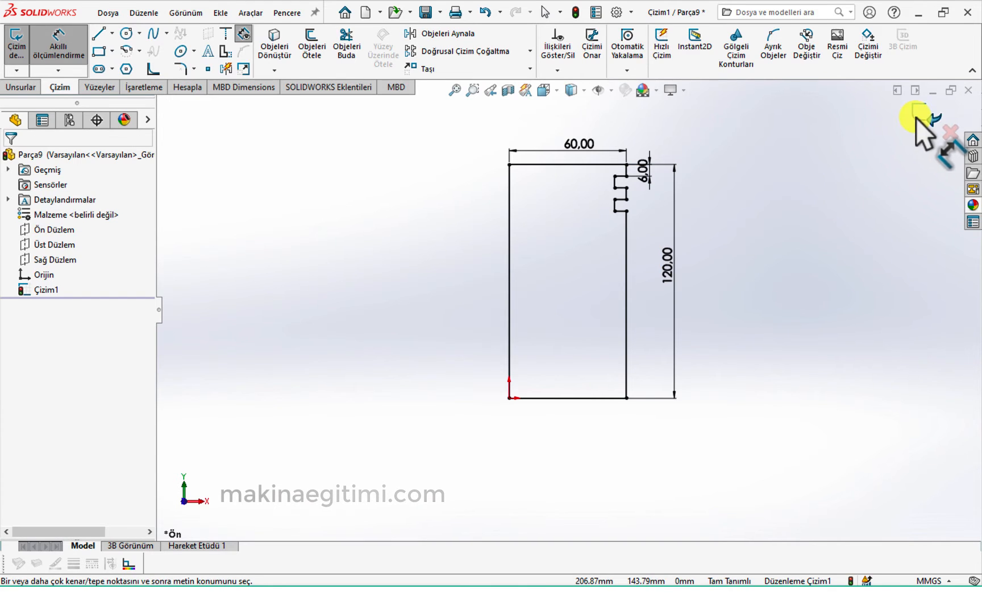
key("Escape")
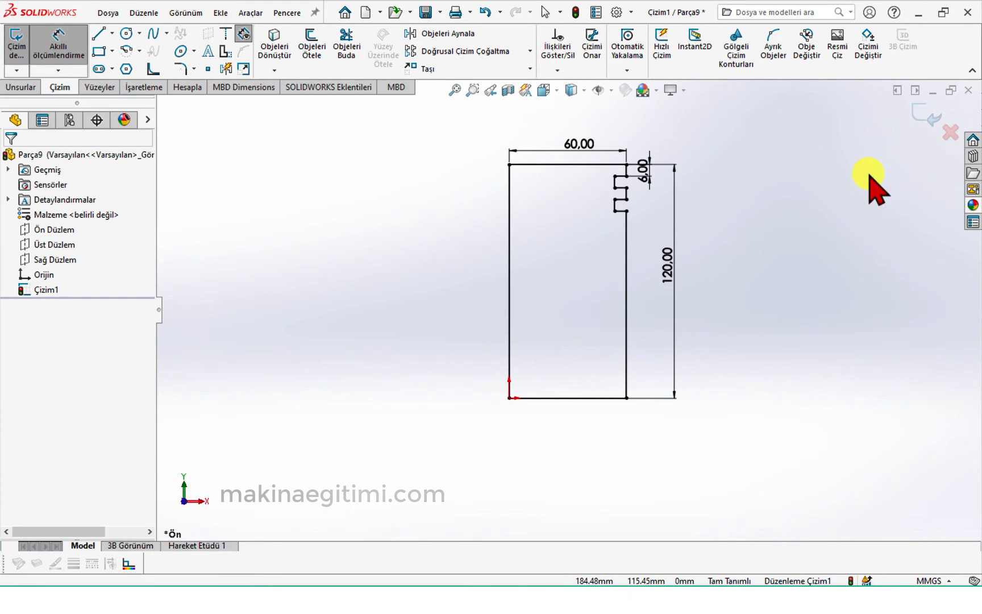
- Convert the vertical line through the origin to construction geometry and exit the sketch
left_click(508, 307)
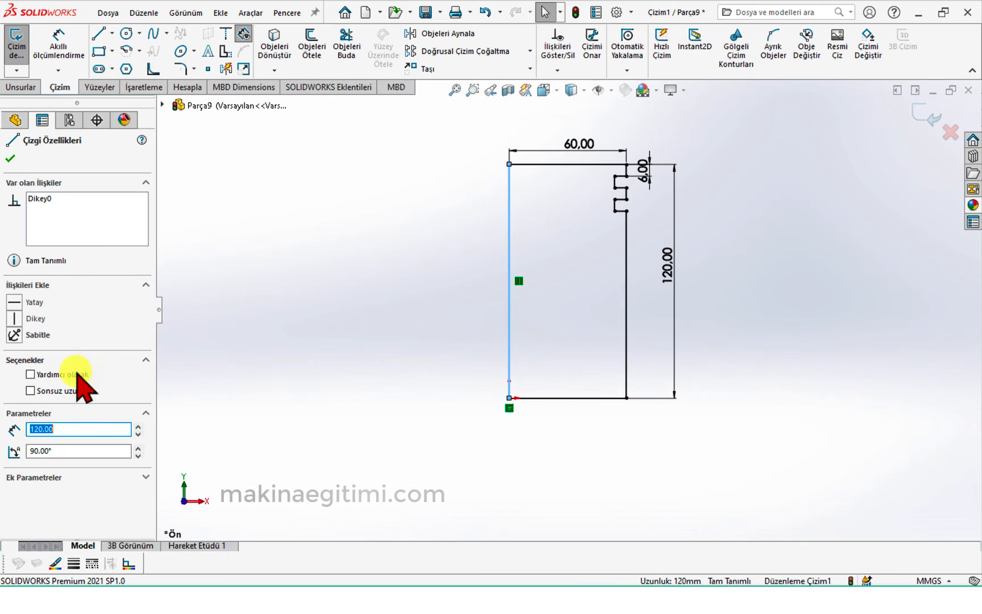
left_click(30, 375)
left_click(329, 367)
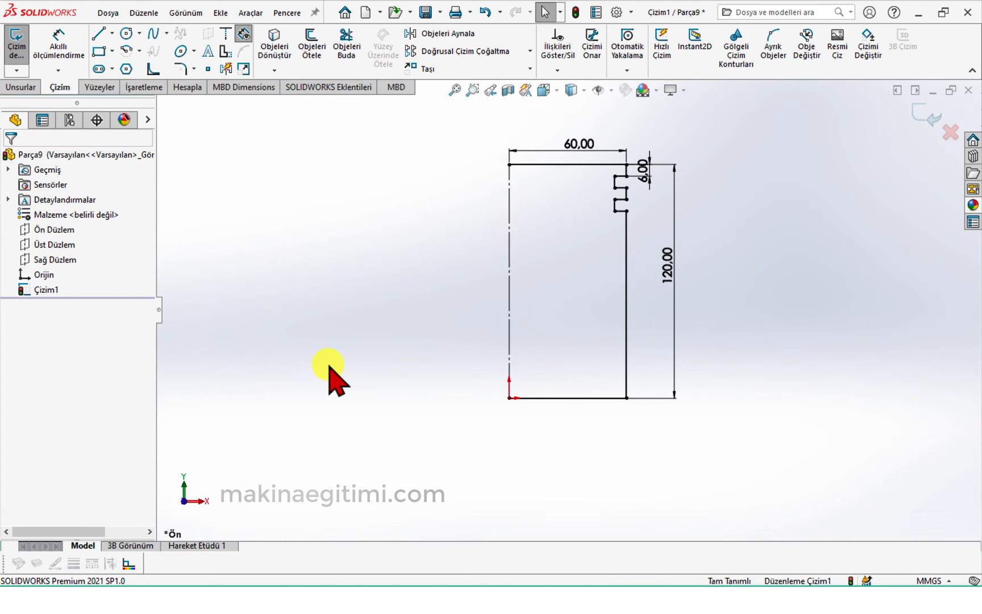
left_click(922, 117)
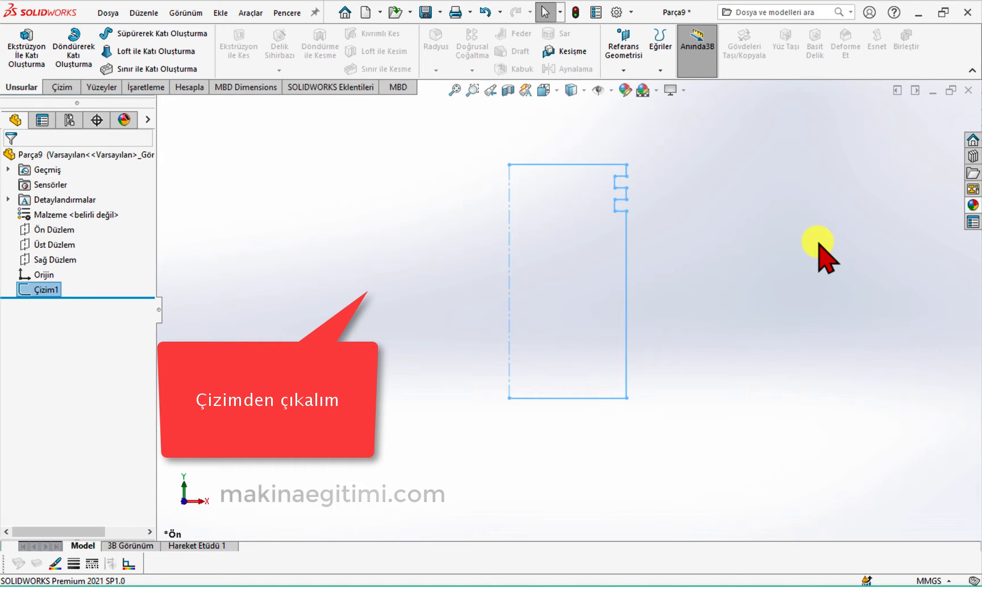
left_click(818, 244)
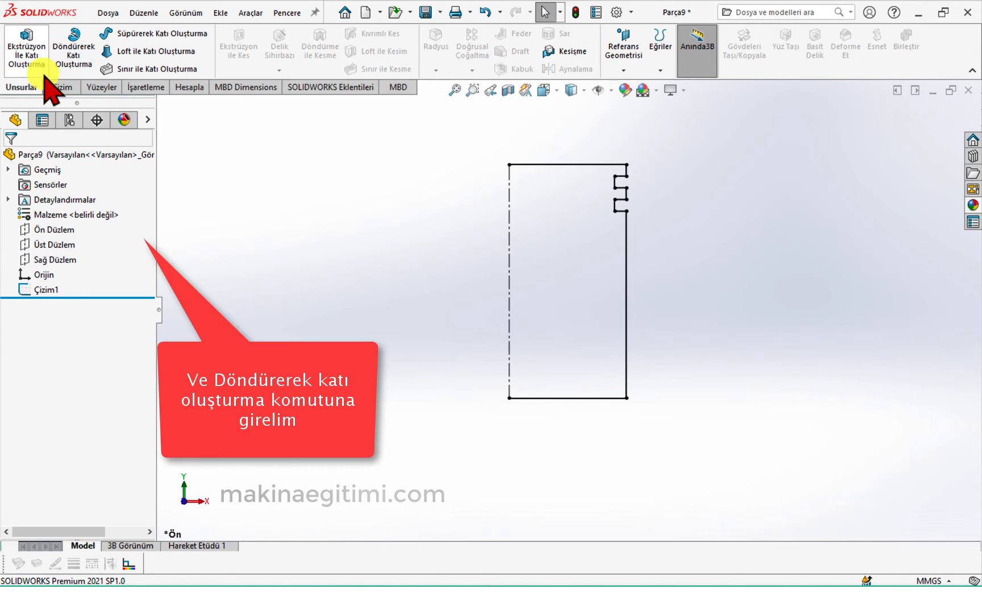
- Revolve the notched profile 360 degrees about its vertical centreline, letting the open sketch be closed automatically
left_click(72, 50)
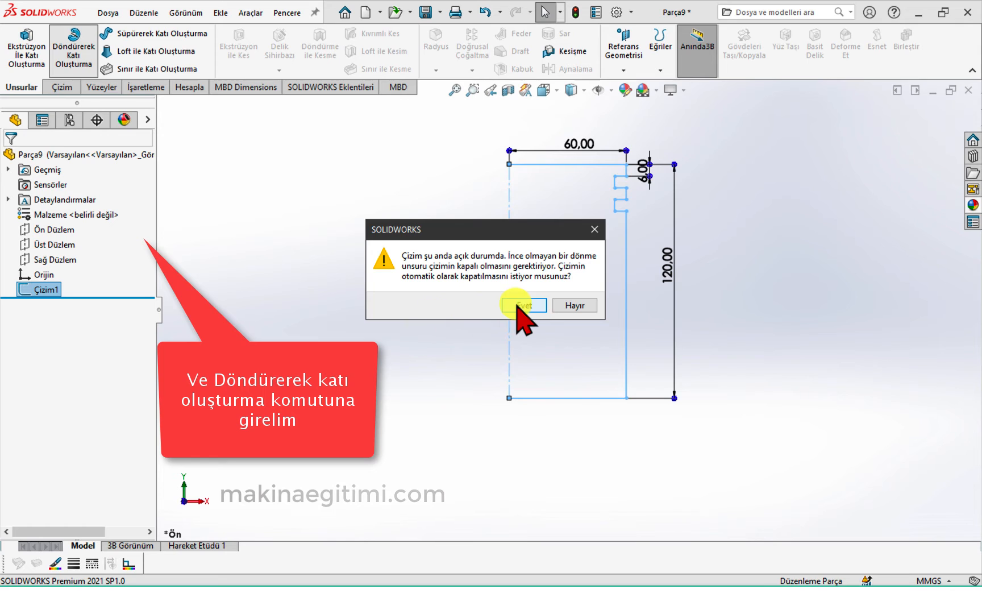
left_click(520, 306)
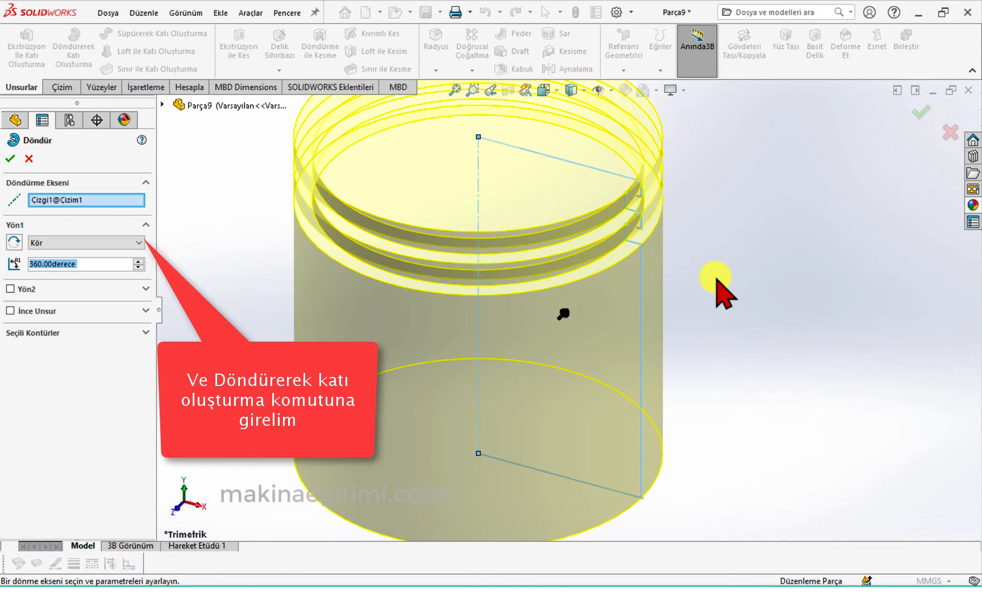
scroll(563, 313, "up", 5)
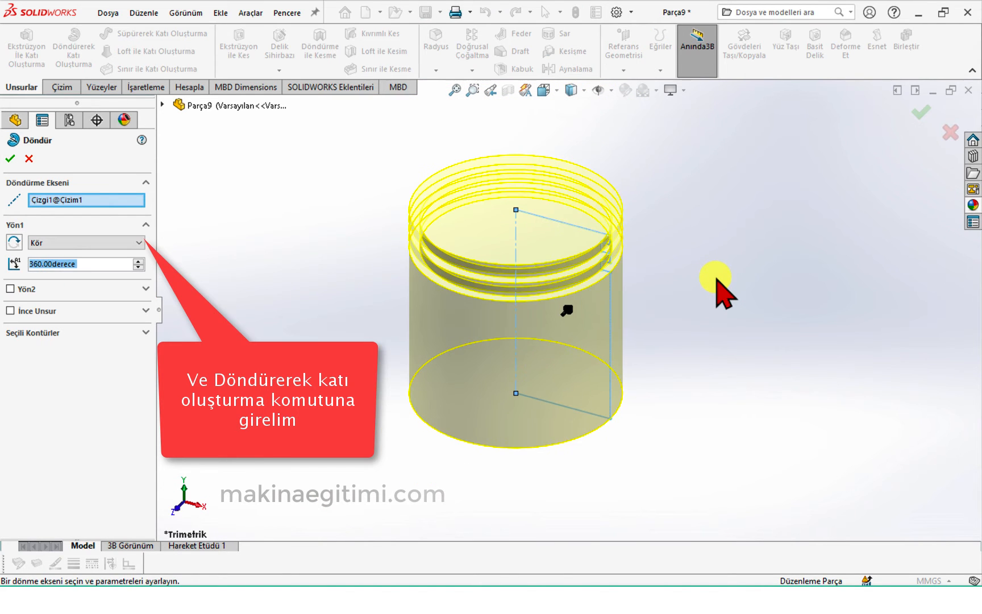
left_click(921, 119)
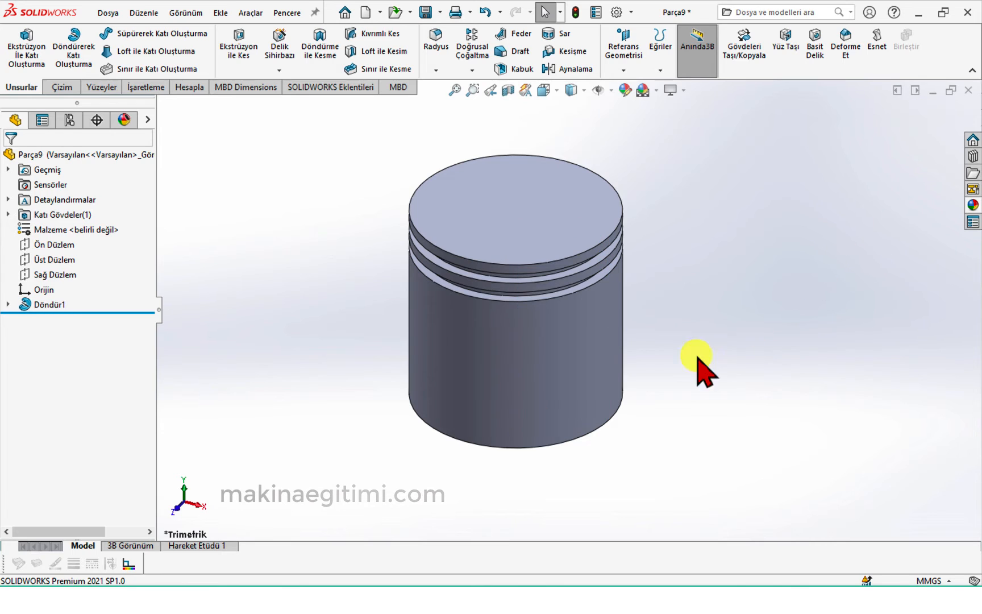
- Sketch a circle about 33 mm in diameter on the Right Plane, centred 48 mm directly above the origin
middle_click_drag(371, 390, 288, 355)
left_click(49, 274)
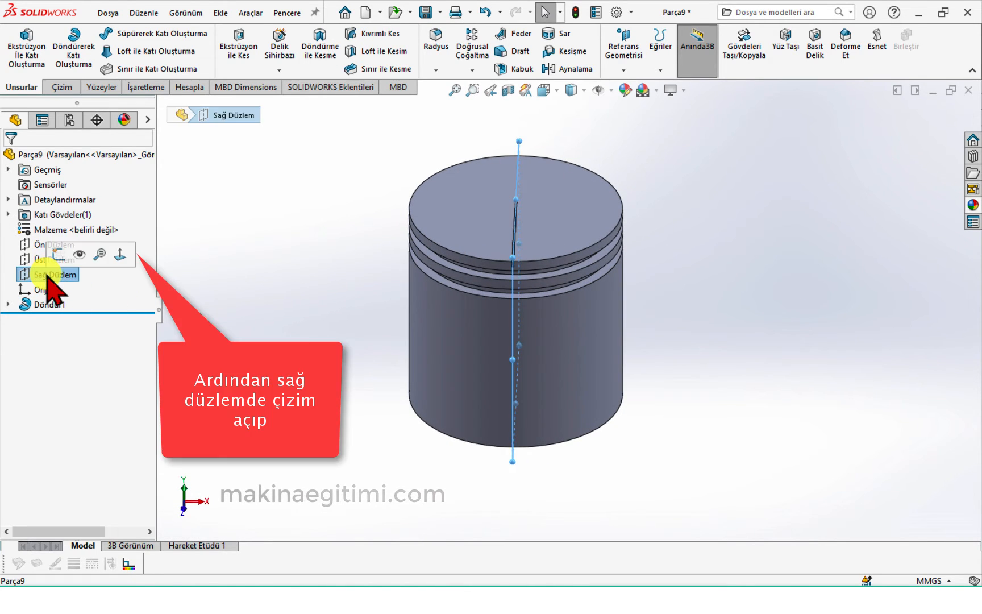
left_click(50, 256)
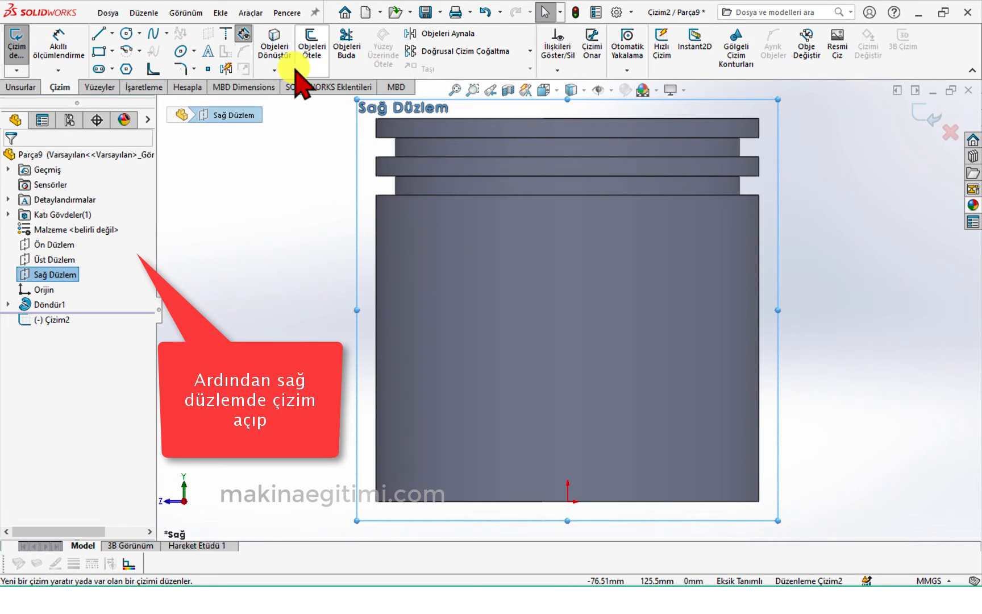
left_click(127, 33)
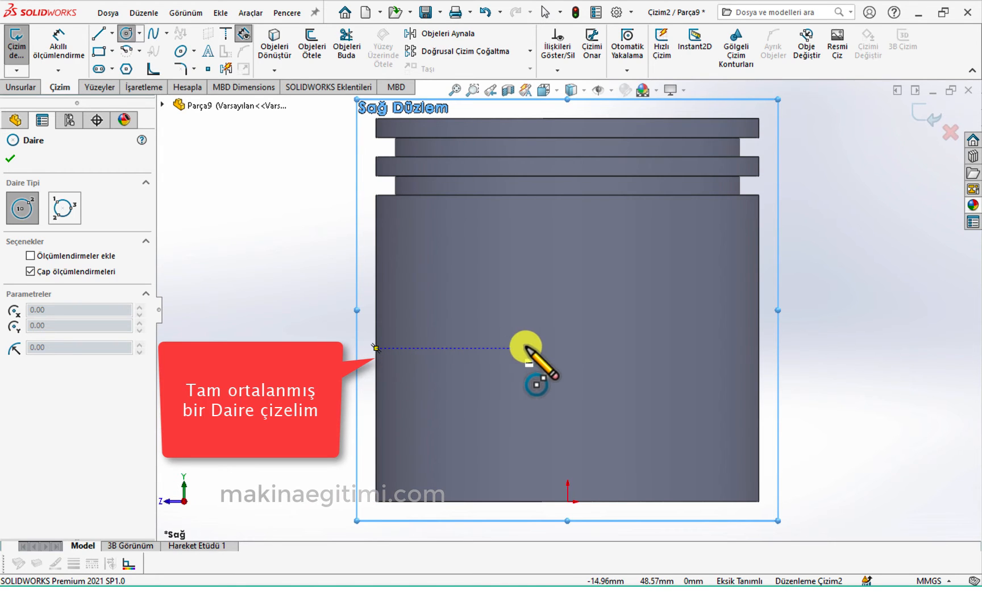
left_click(568, 348)
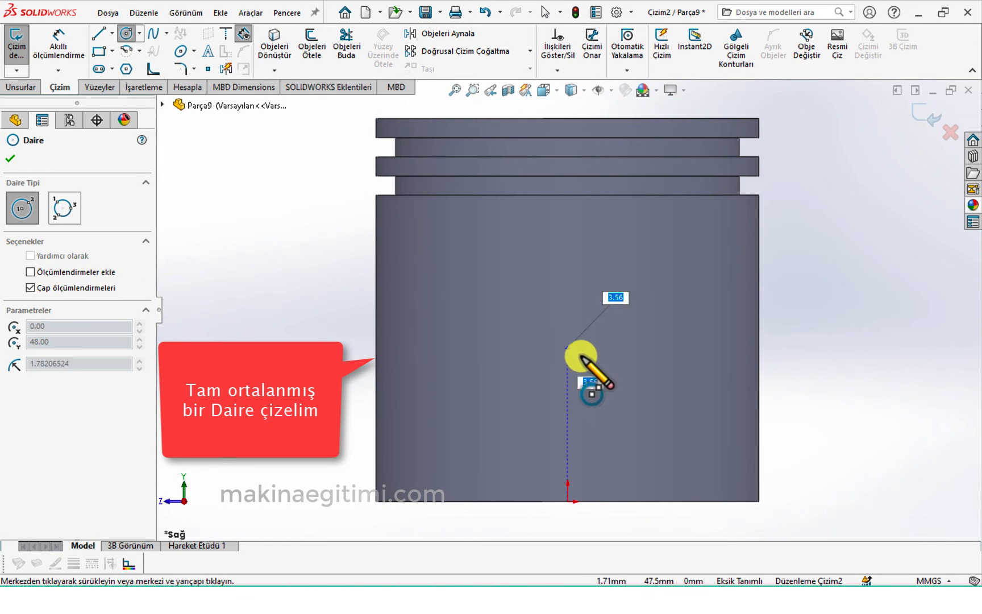
left_click(606, 384)
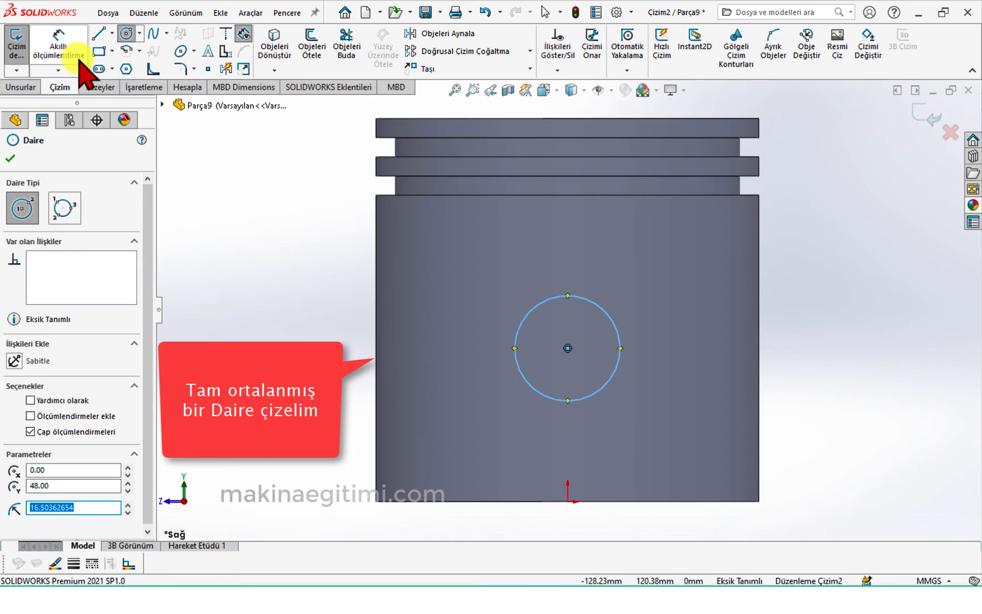
- Dimension the circle's diameter to 35 mm and exit the sketch
left_click(58, 46)
left_click(533, 313)
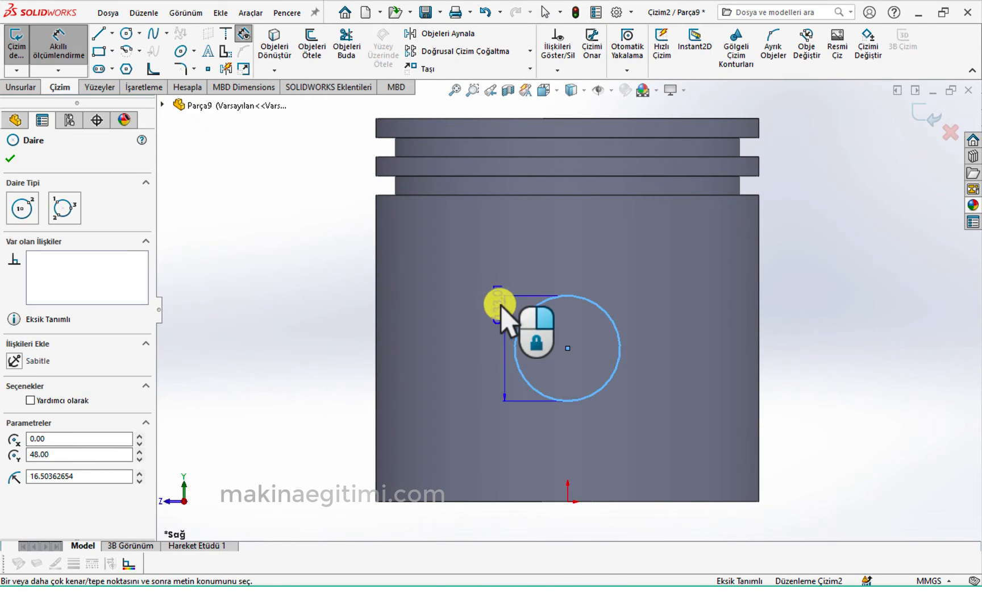
left_click(489, 389)
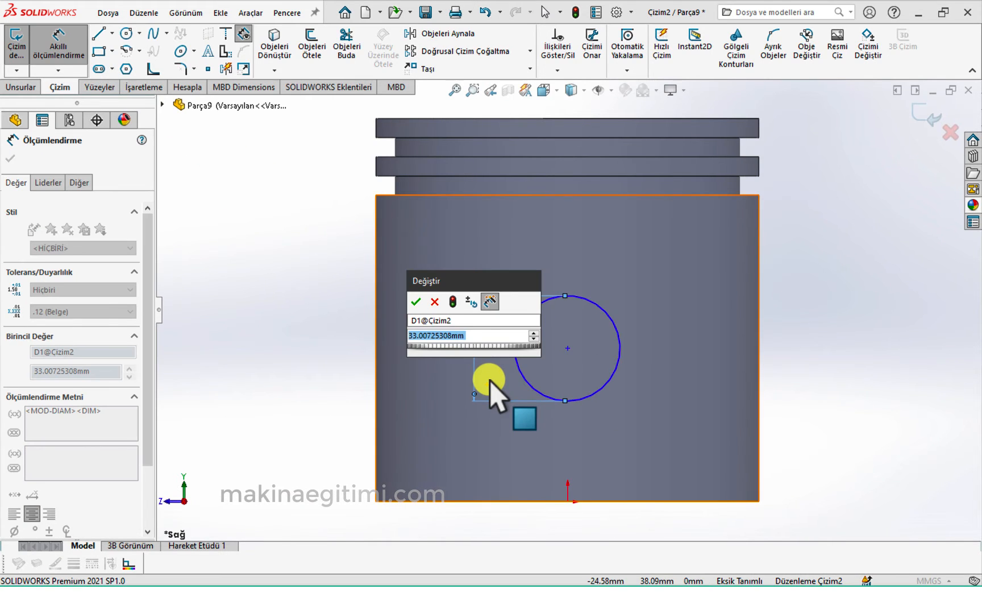
type("3")
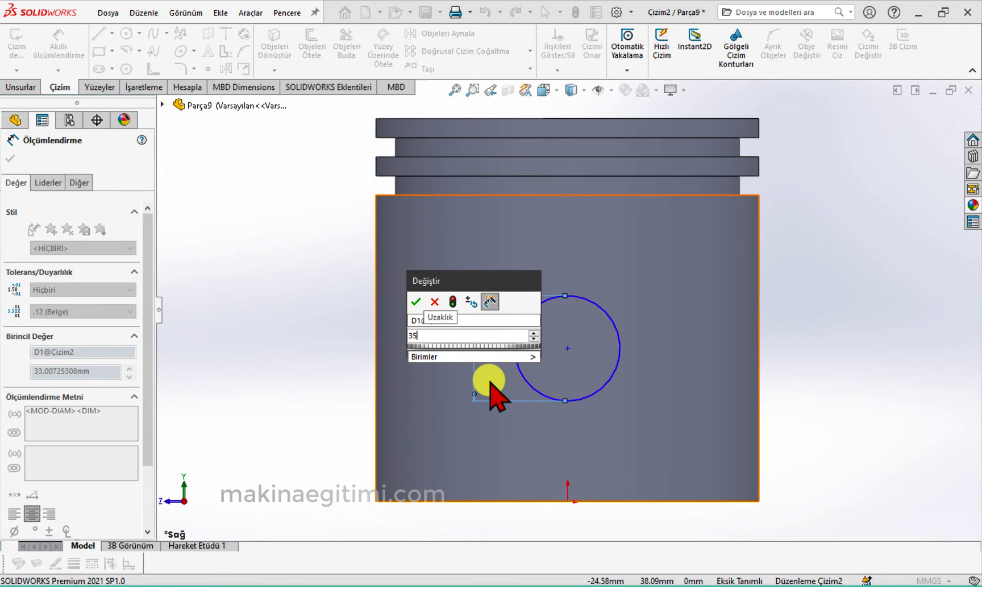
type("5")
key("Return")
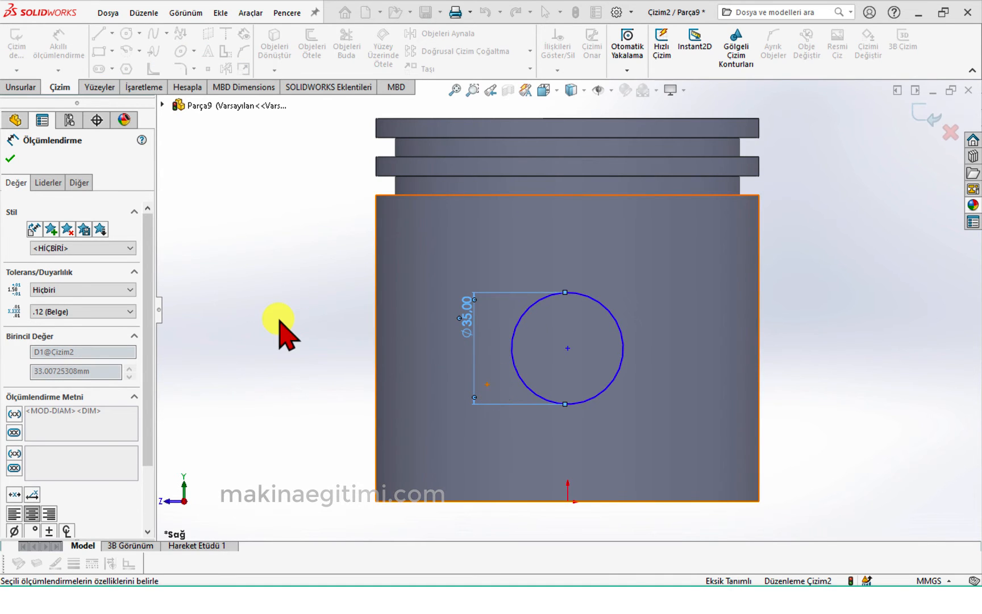
left_click(281, 330)
left_click(926, 116)
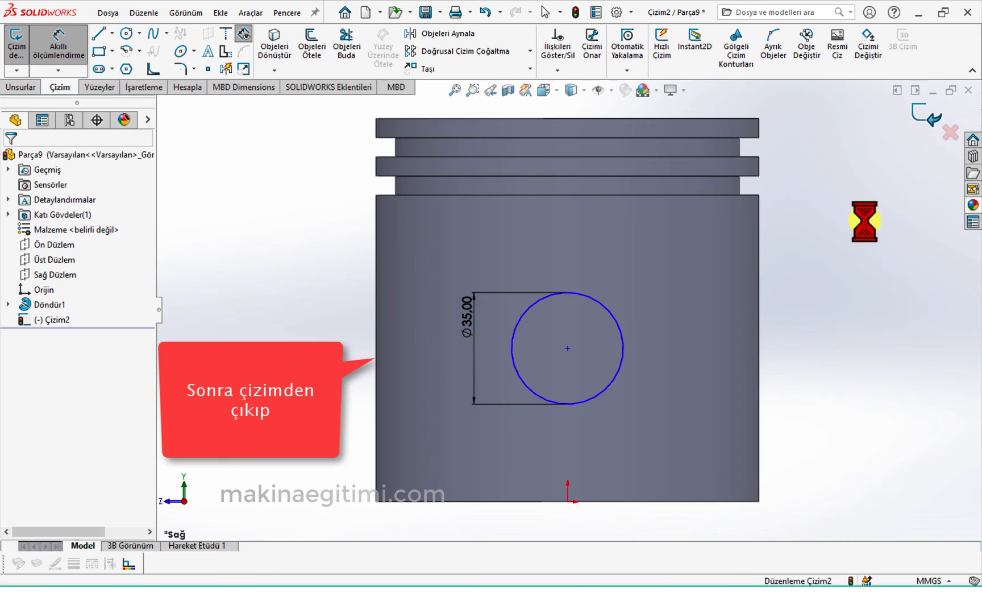
left_click(850, 300)
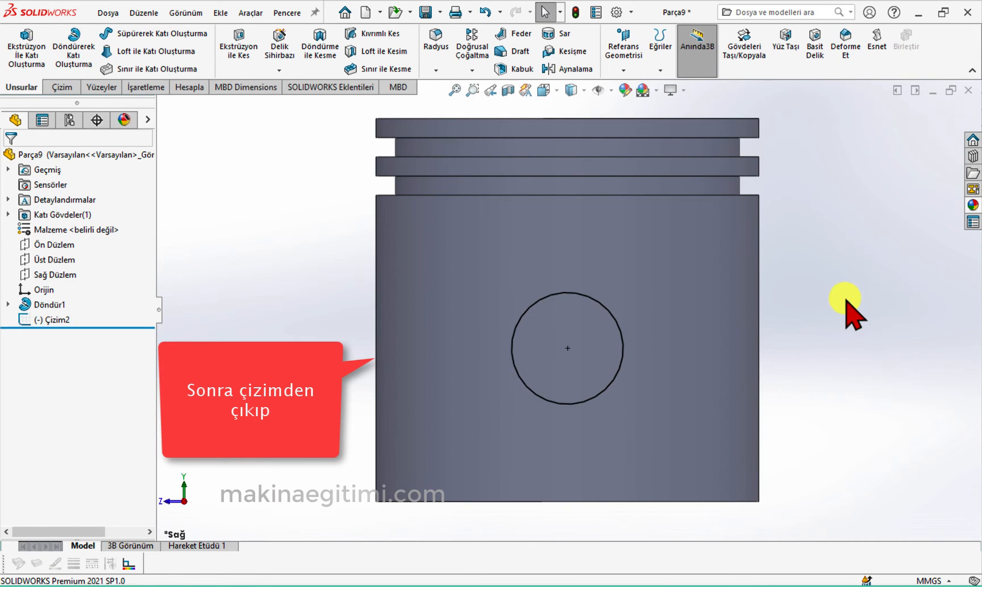
middle_click_drag(846, 300, 905, 362)
scroll(897, 361, "up", 2)
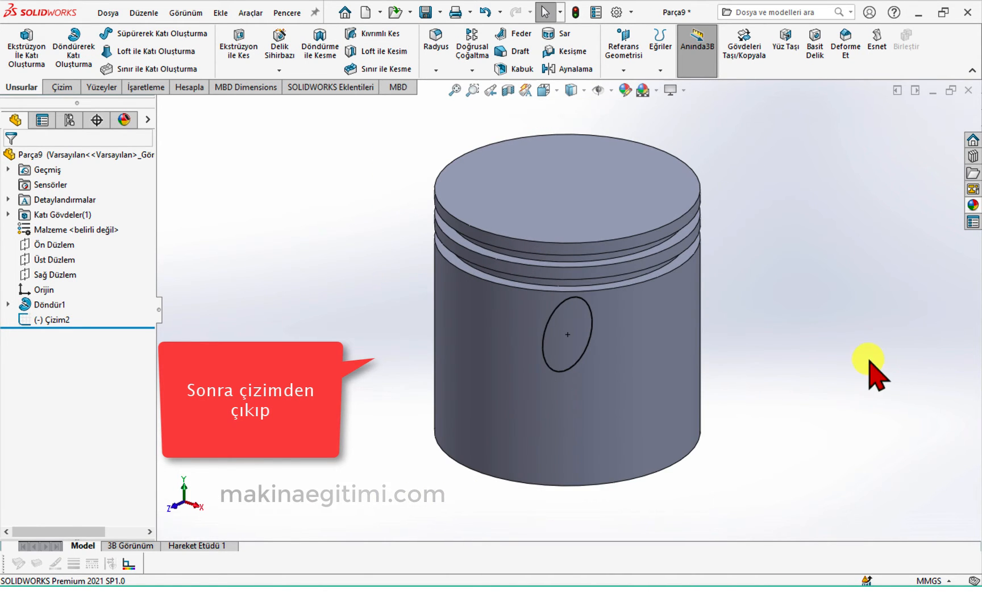
left_click(173, 190)
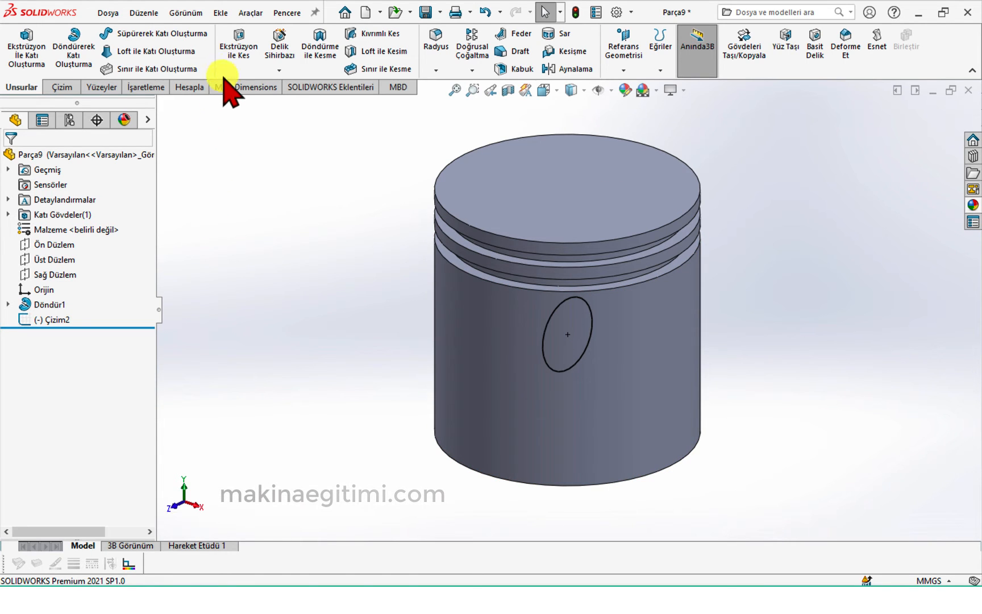
left_click(236, 49)
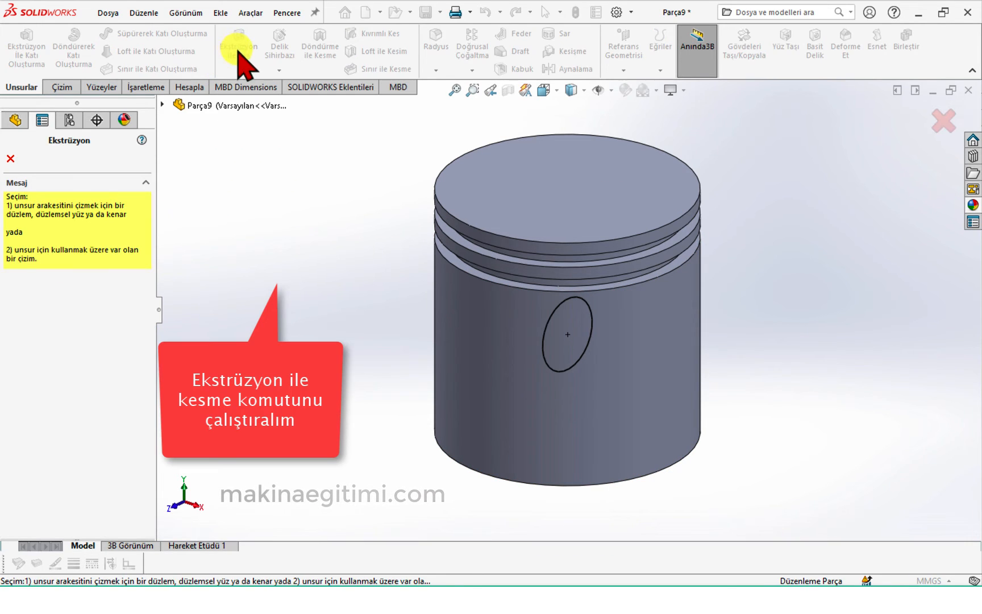
left_click(10, 159)
- Extrude-cut the 35 mm circle sketch in both directions through the cylinder wall, using the Up To Next end condition for each
left_click(40, 313)
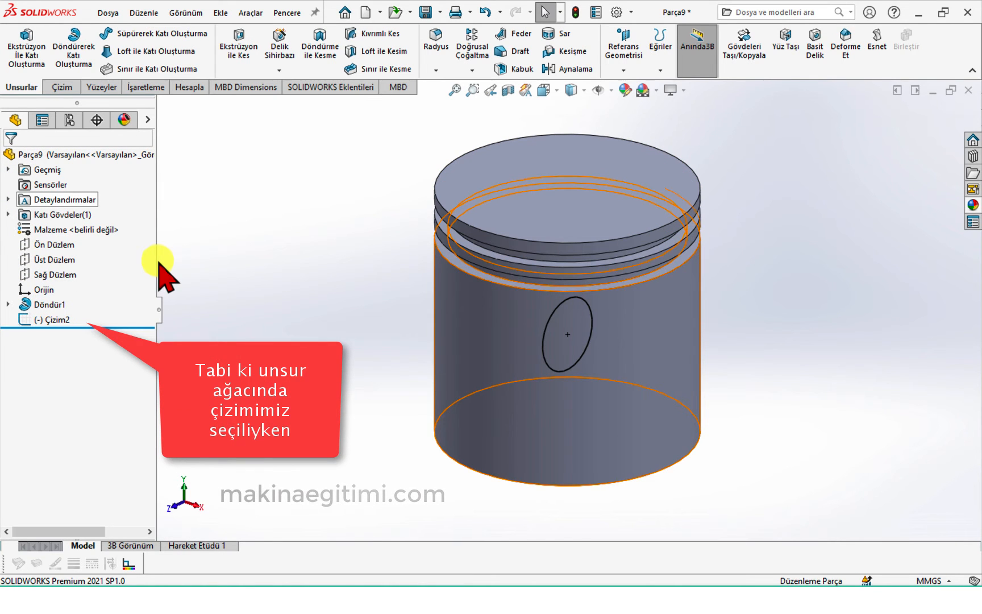
double_click(60, 323)
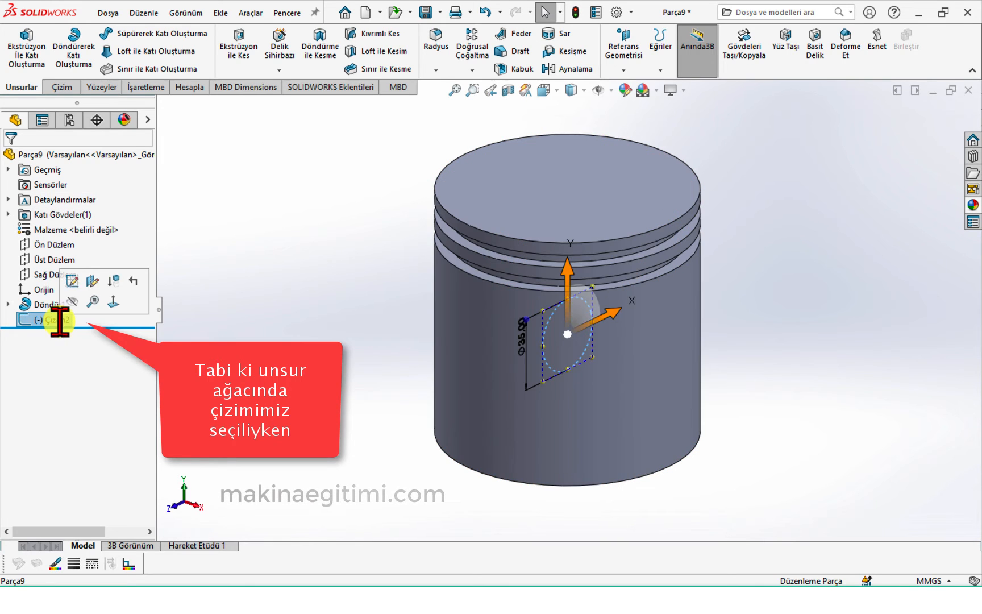
left_click(234, 51)
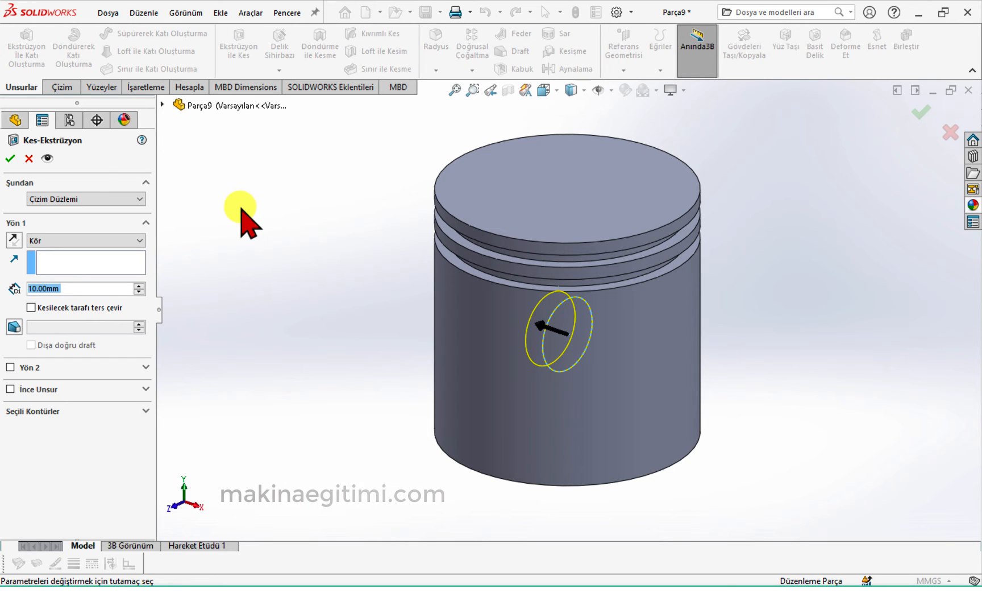
left_click(113, 241)
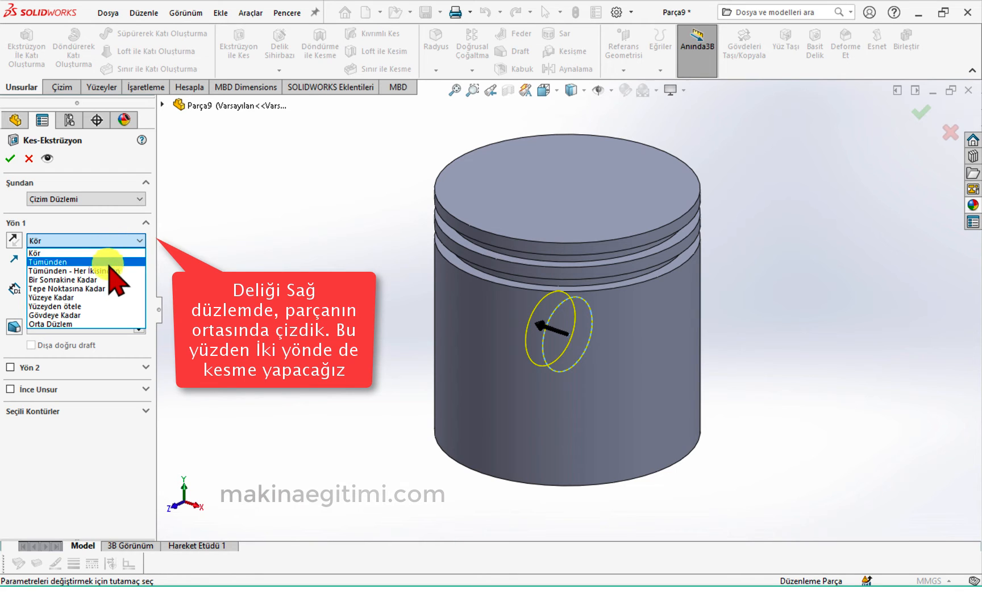
left_click(110, 279)
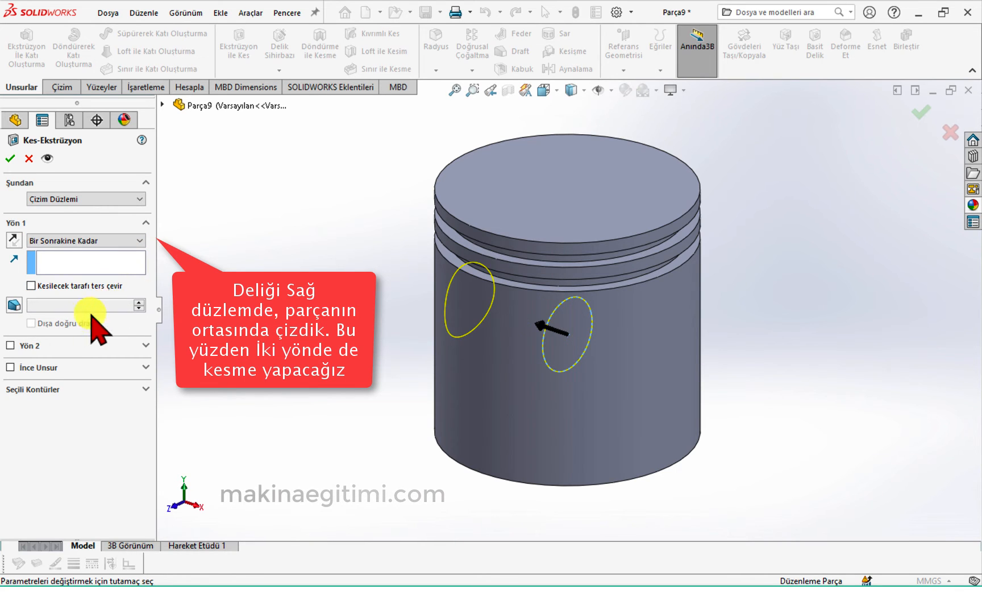
left_click(11, 345)
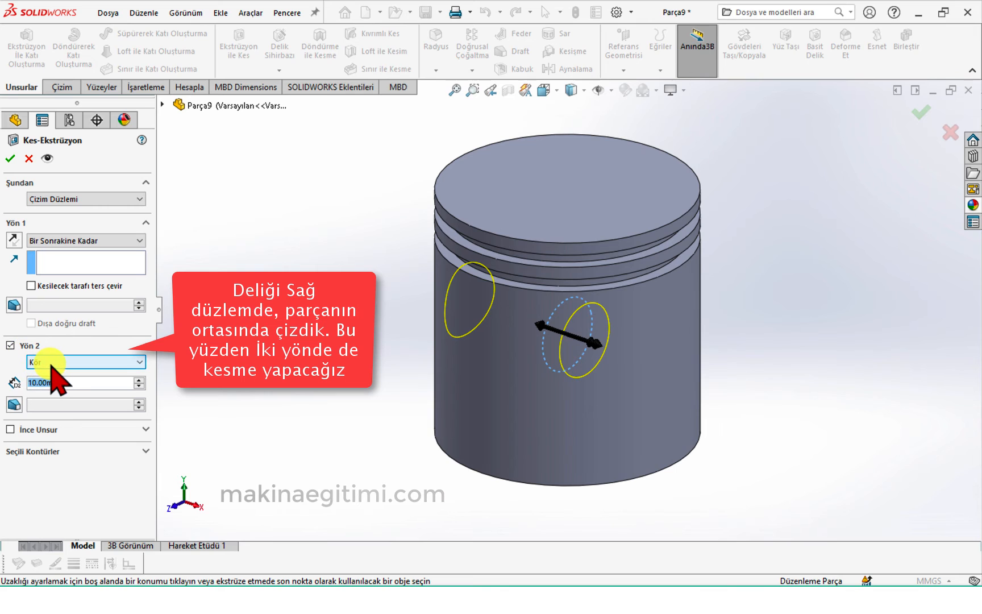
left_click(89, 362)
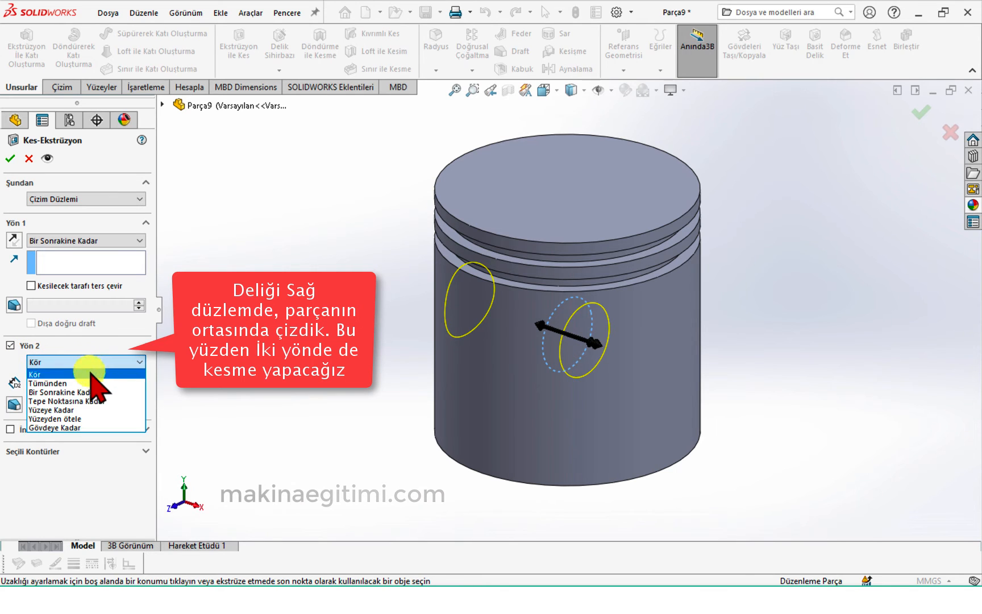
left_click(89, 390)
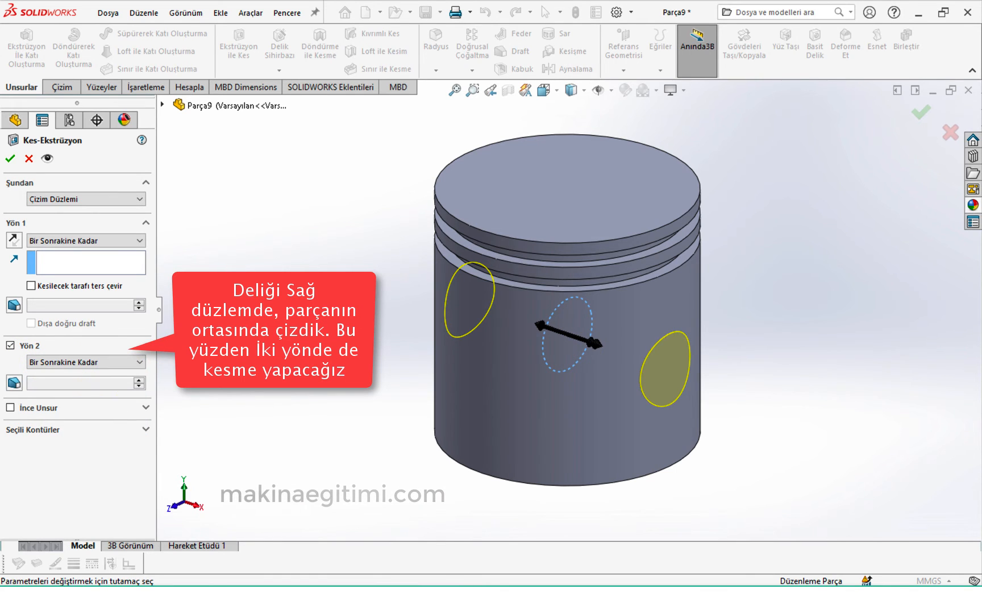
left_click(9, 159)
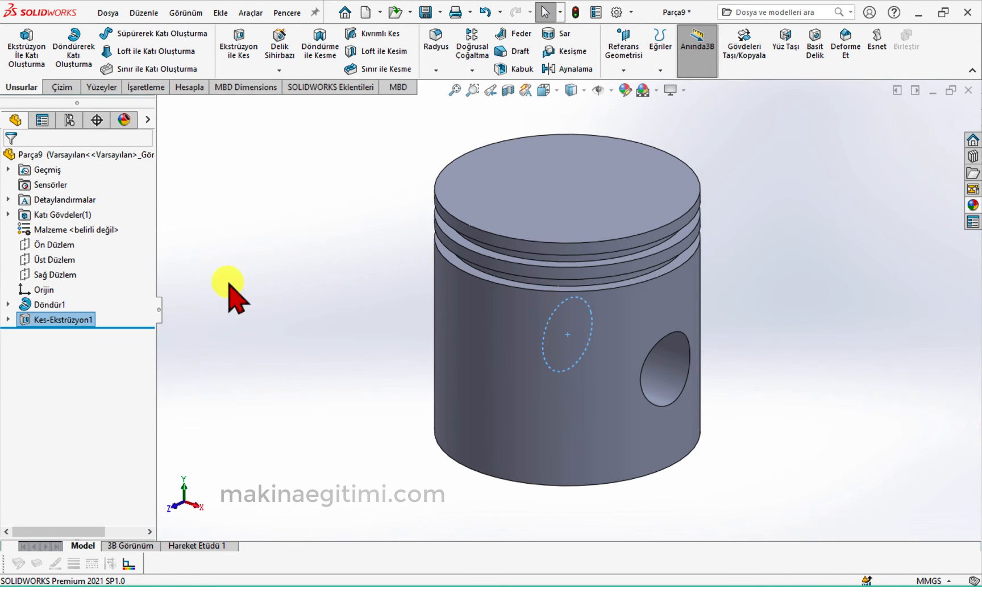
- Shell the body to a 2 mm wall thickness, removing the flat bottom face
middle_click_drag(303, 326, 376, 200)
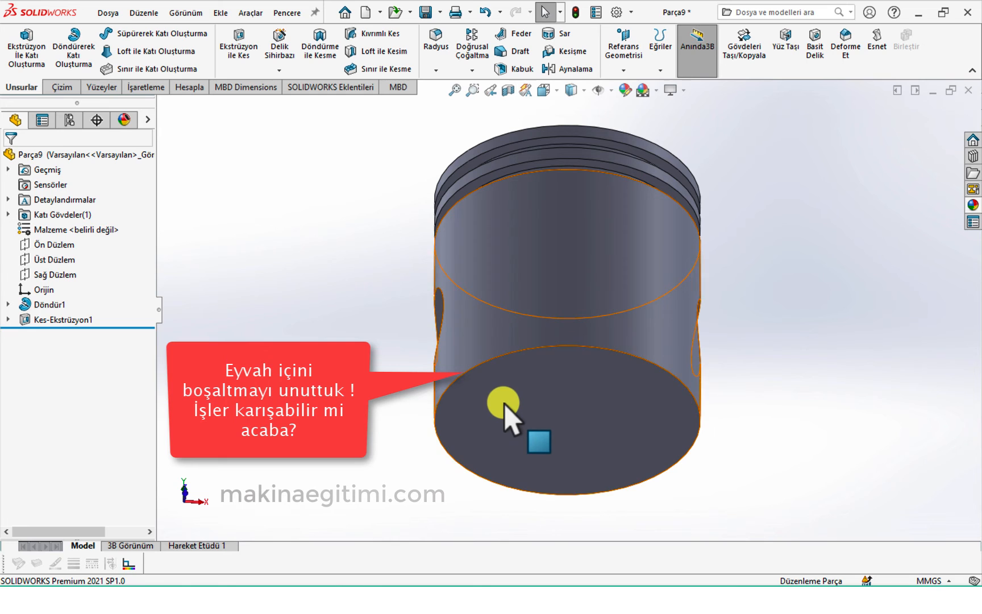
left_click(504, 404)
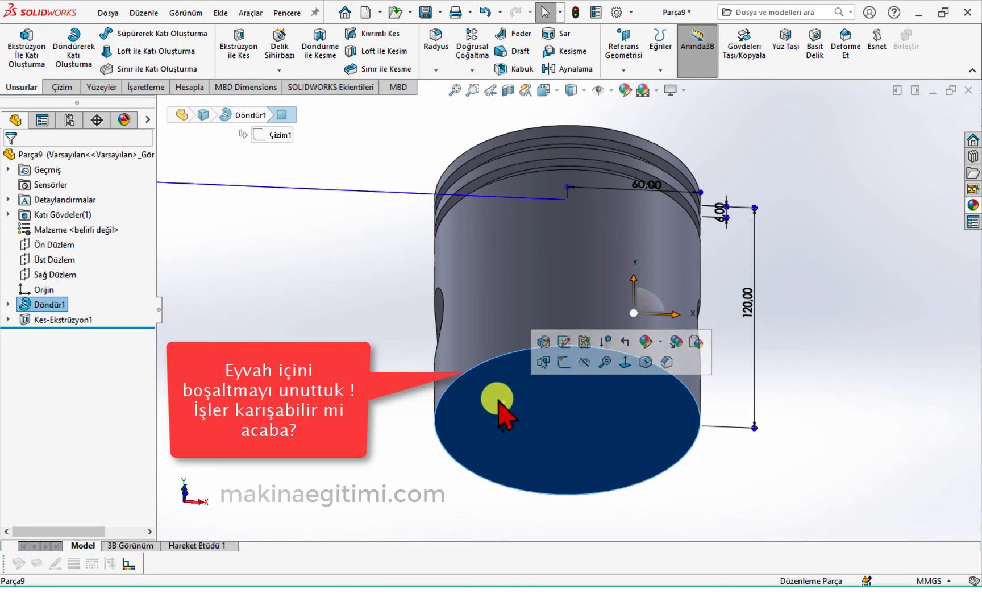
left_click(388, 316)
middle_click_drag(387, 311, 396, 258)
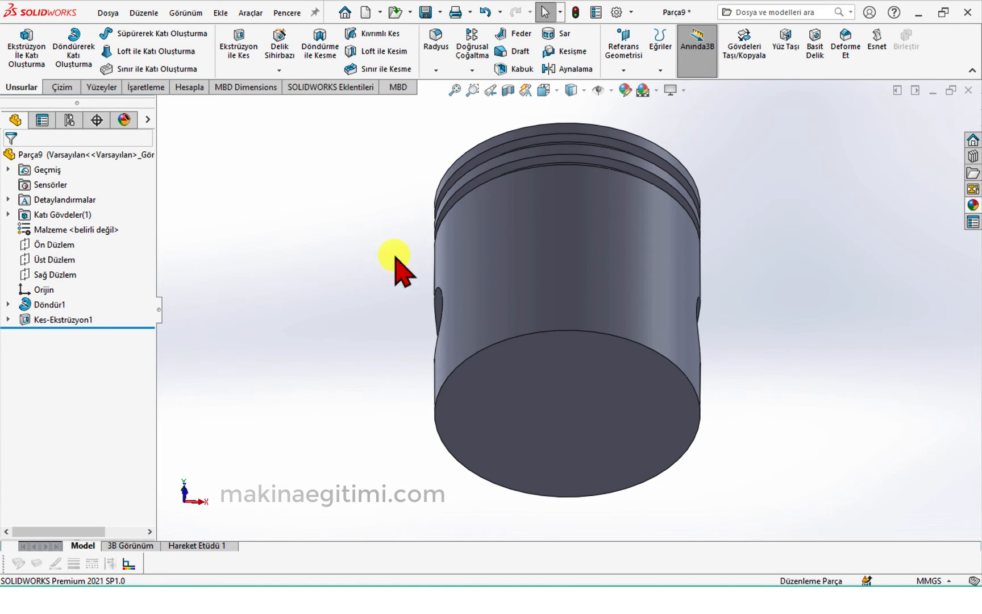
left_click(492, 394)
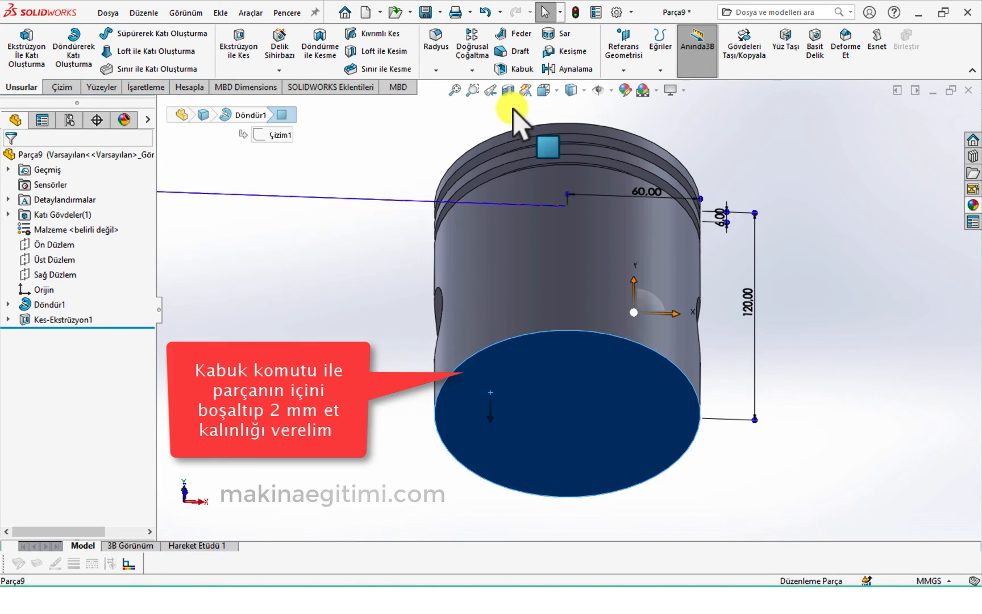
left_click(517, 70)
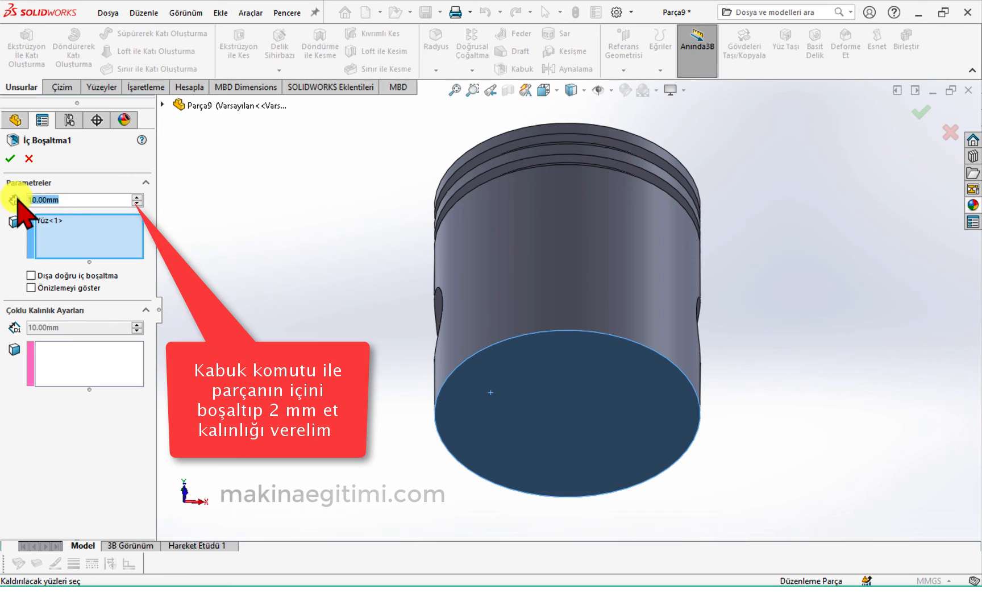
type("2")
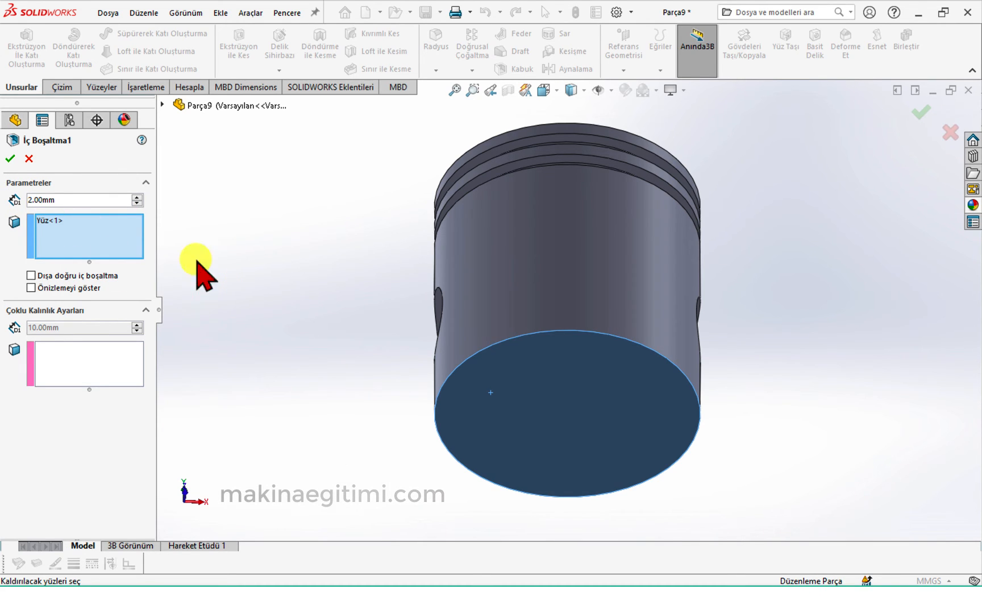
left_click(10, 158)
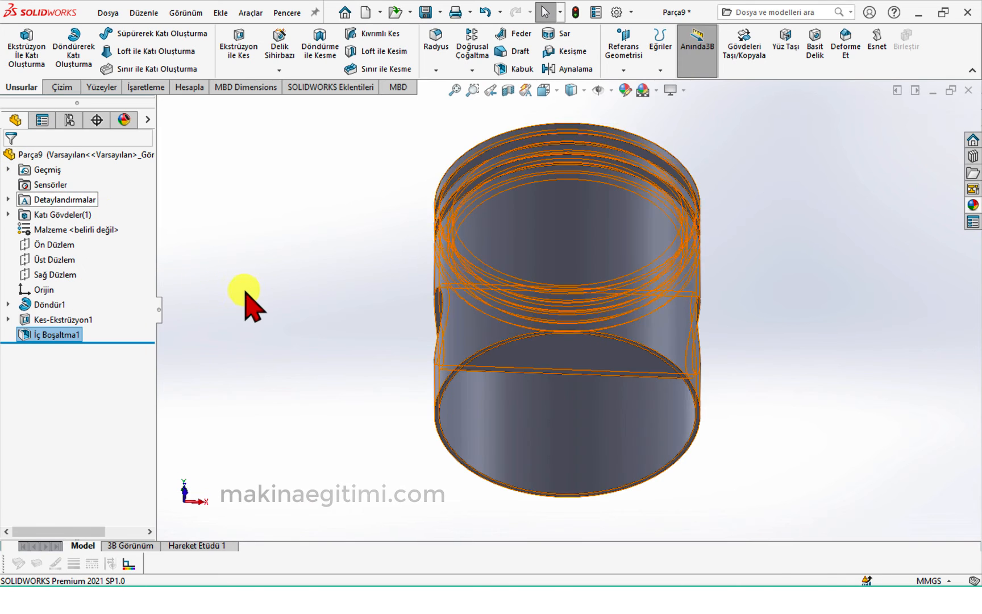
middle_click_drag(325, 372, 246, 460)
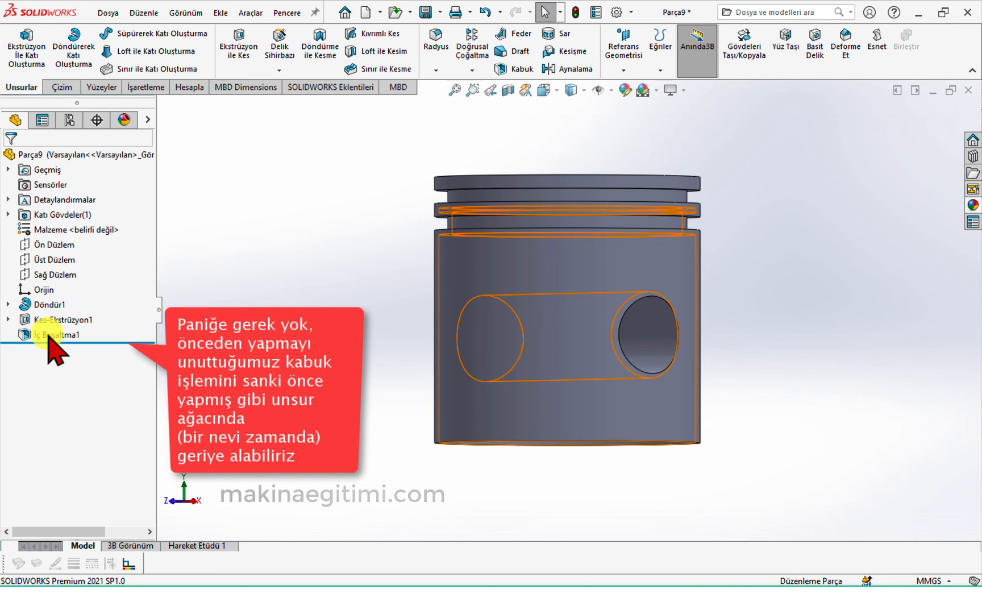
- Reorder the feature history so the 2 mm shell comes directly after the revolve and before the cross-hole cut
left_click_drag(44, 336, 40, 307)
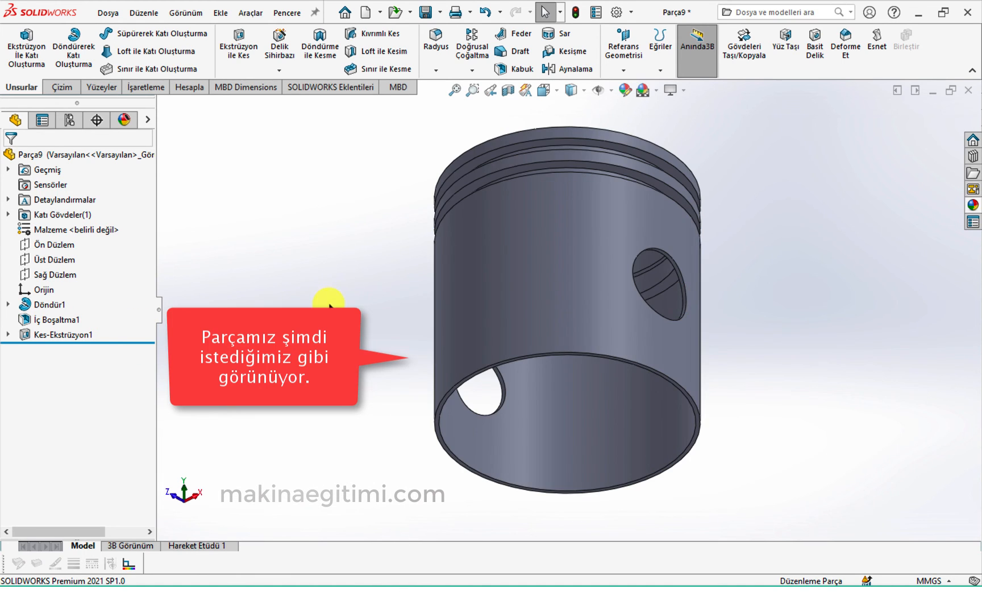
middle_click_drag(324, 303, 309, 284)
middle_click_drag(304, 438, 372, 449)
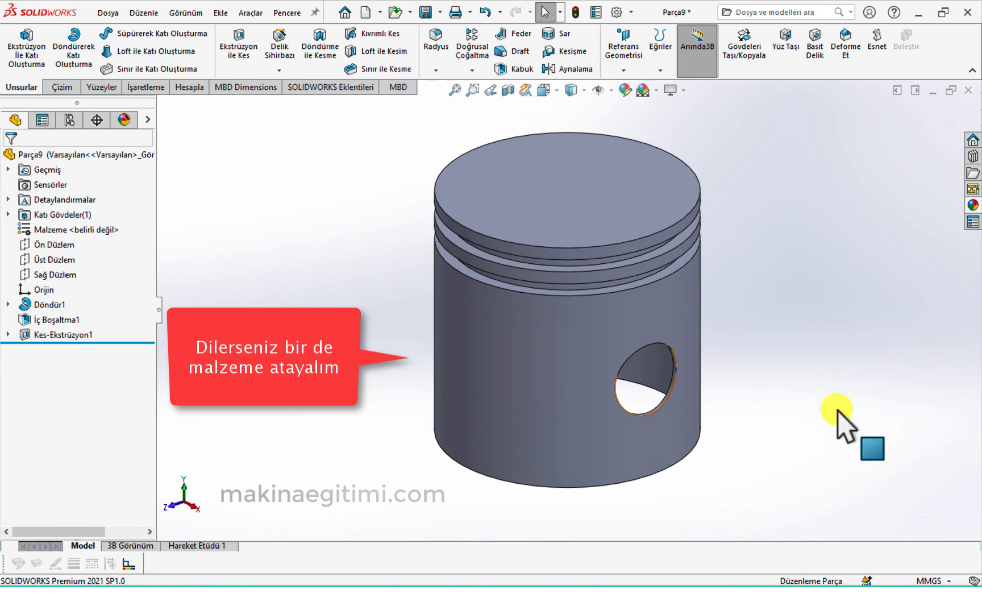
- Apply the polished platinum appearance from the Metal category to the whole piston
left_click(975, 209)
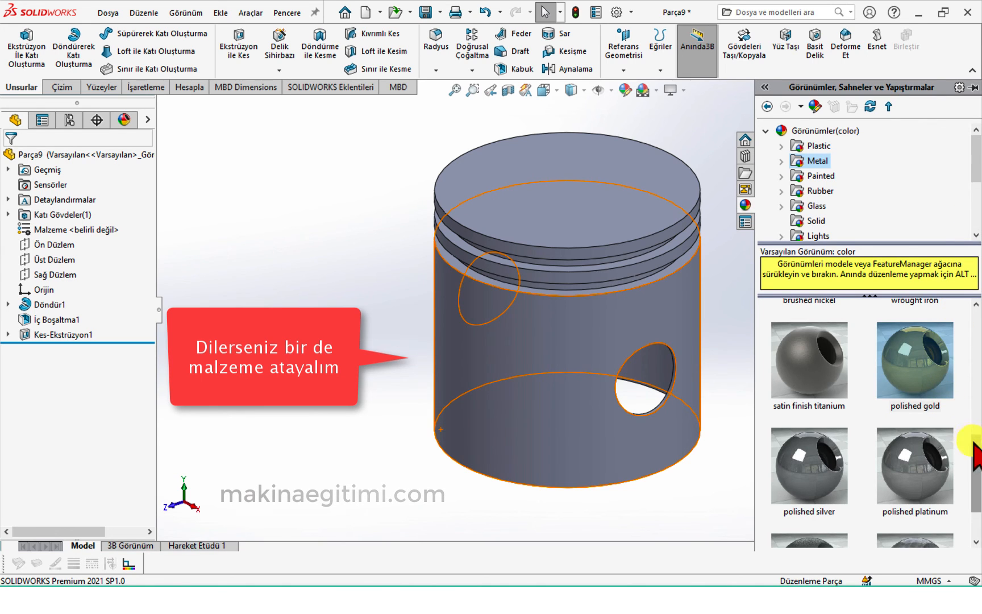
left_click_drag(975, 449, 975, 463)
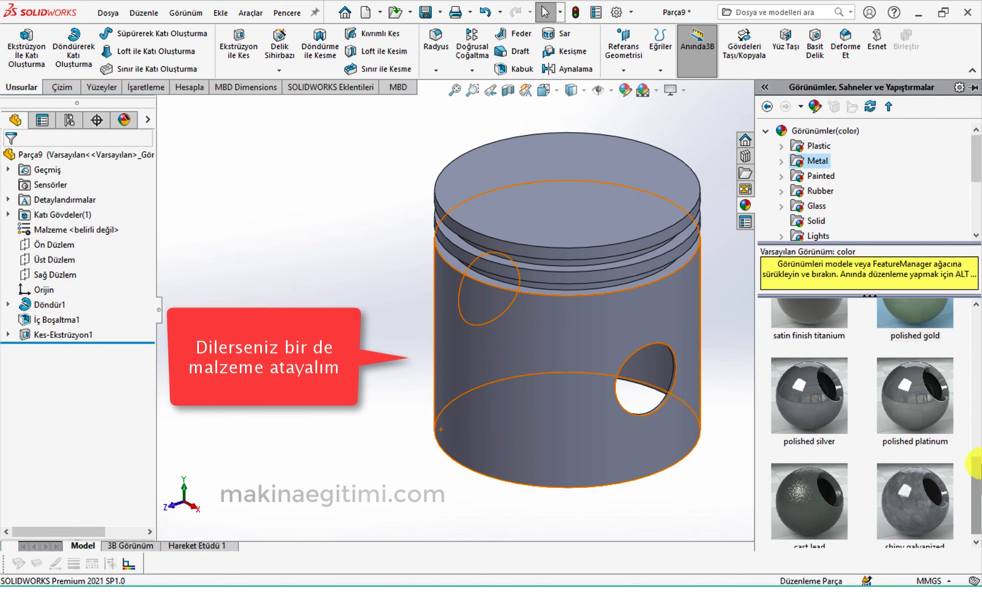
left_click_drag(923, 403, 572, 365)
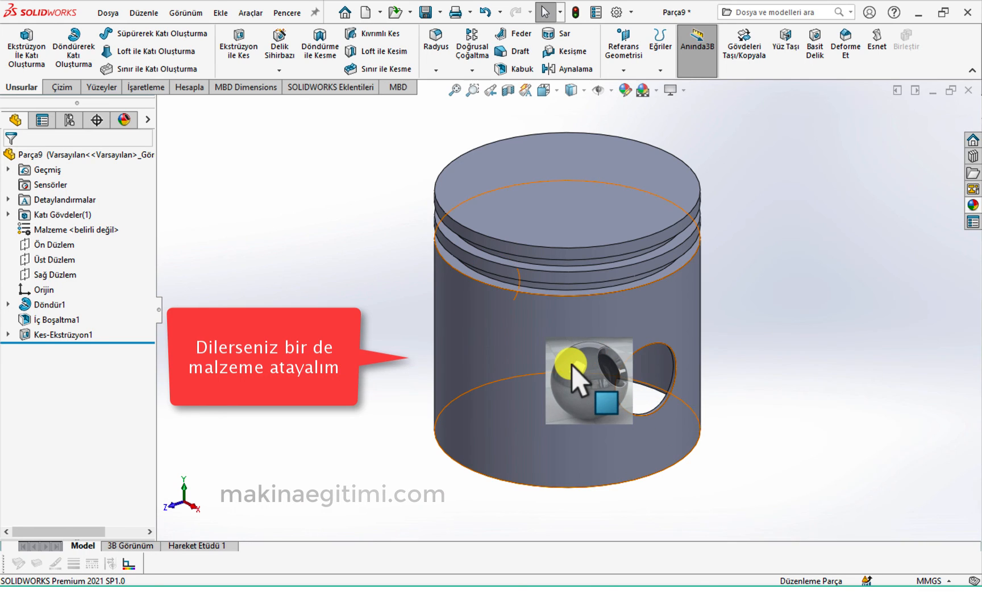
left_click(572, 365)
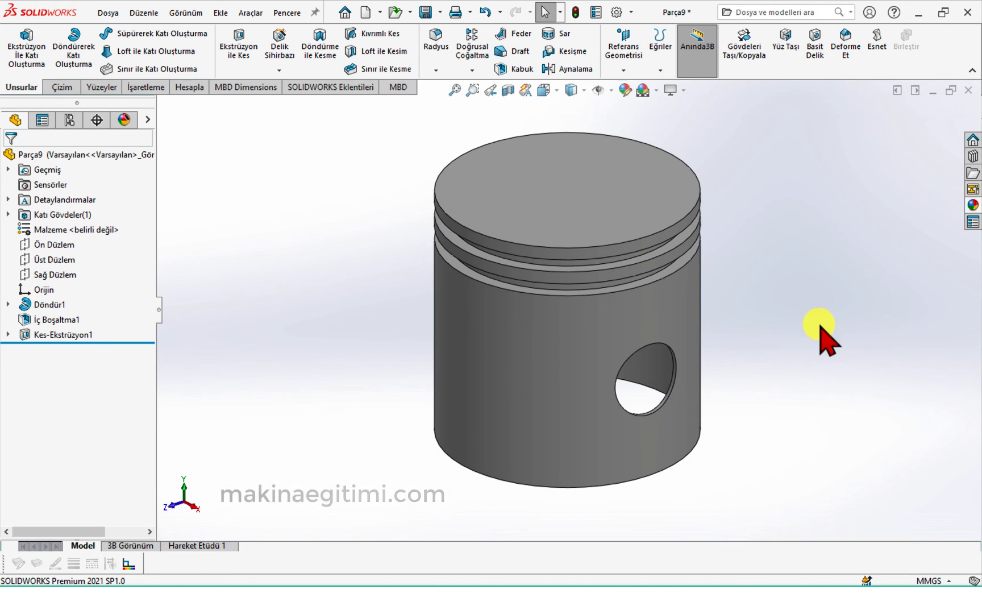
middle_click_drag(820, 328, 602, 335)
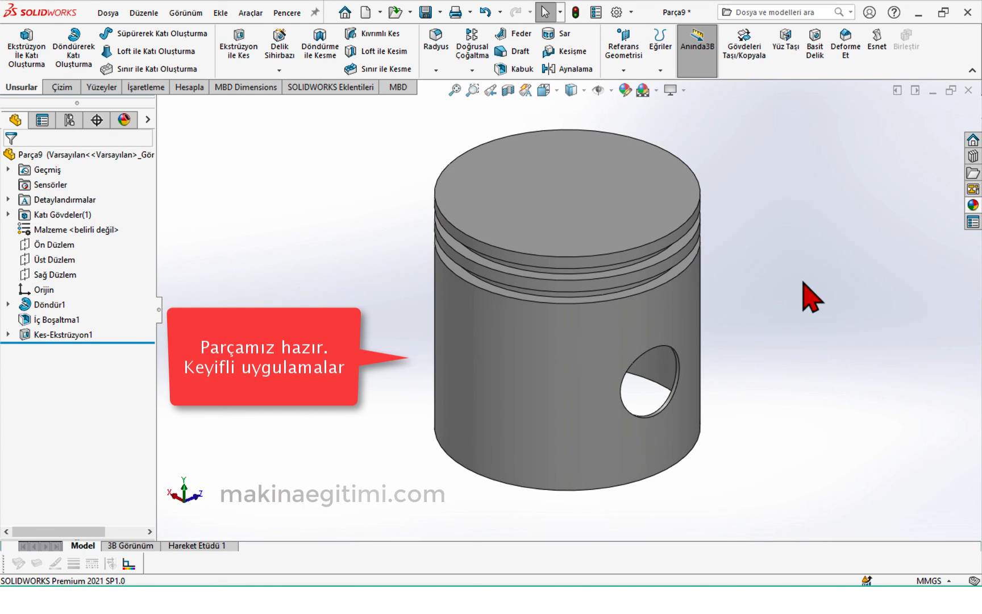